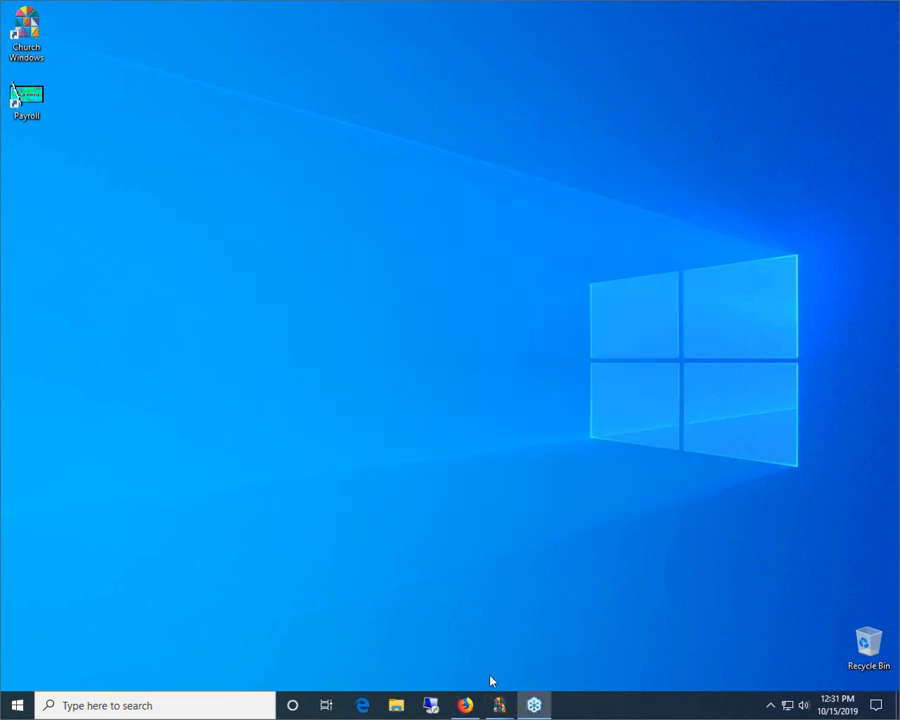
Open churchwindows.com in a maximized Microsoft Edge window and go to its Training Workbooks page
mouse_move(484, 694)
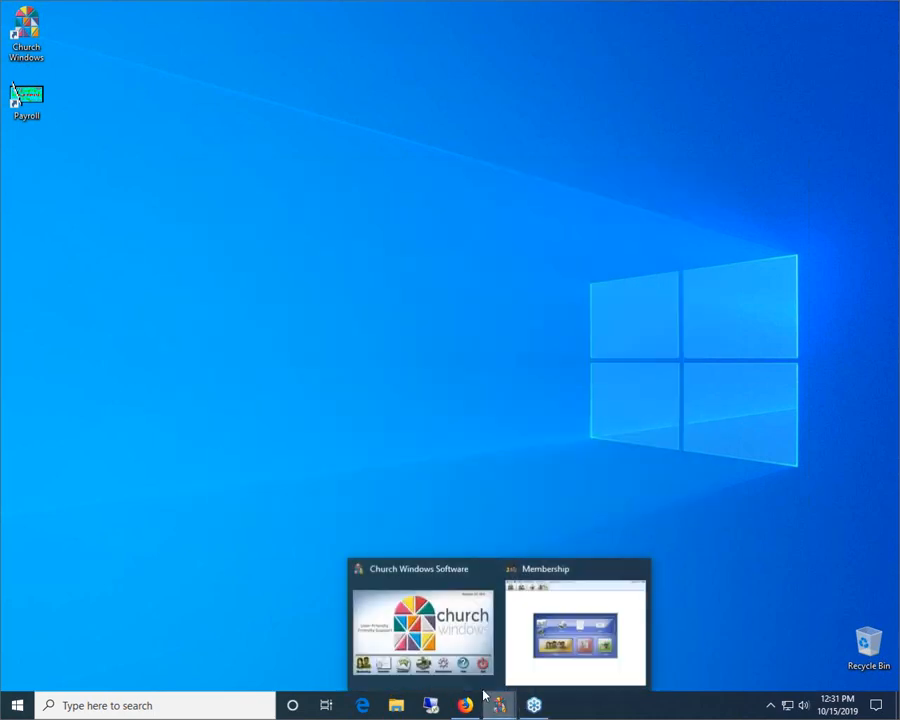
left_click(422, 586)
left_click(366, 704)
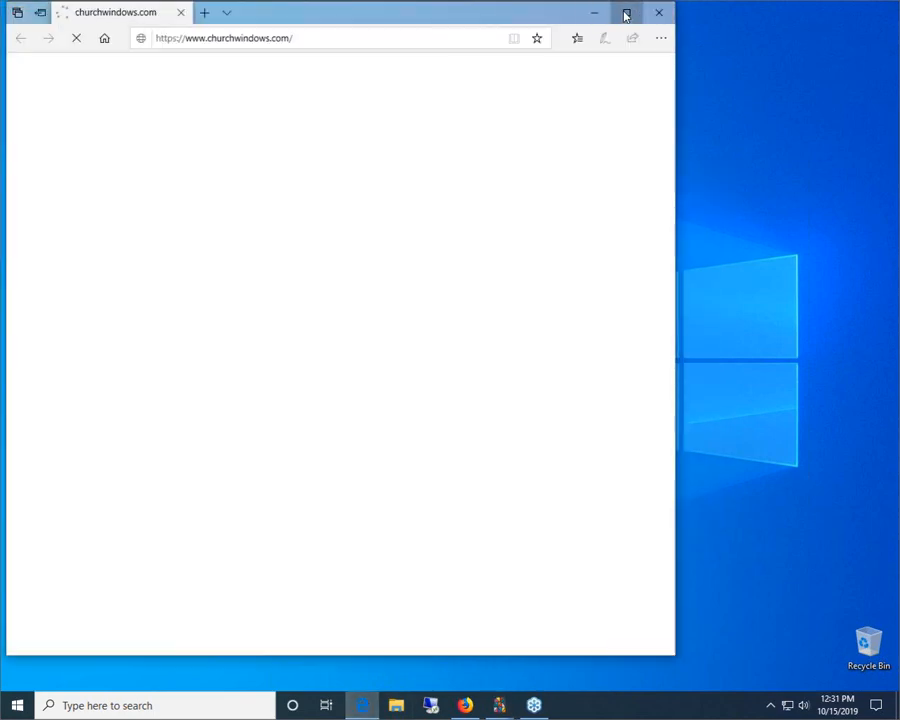
left_click(623, 12)
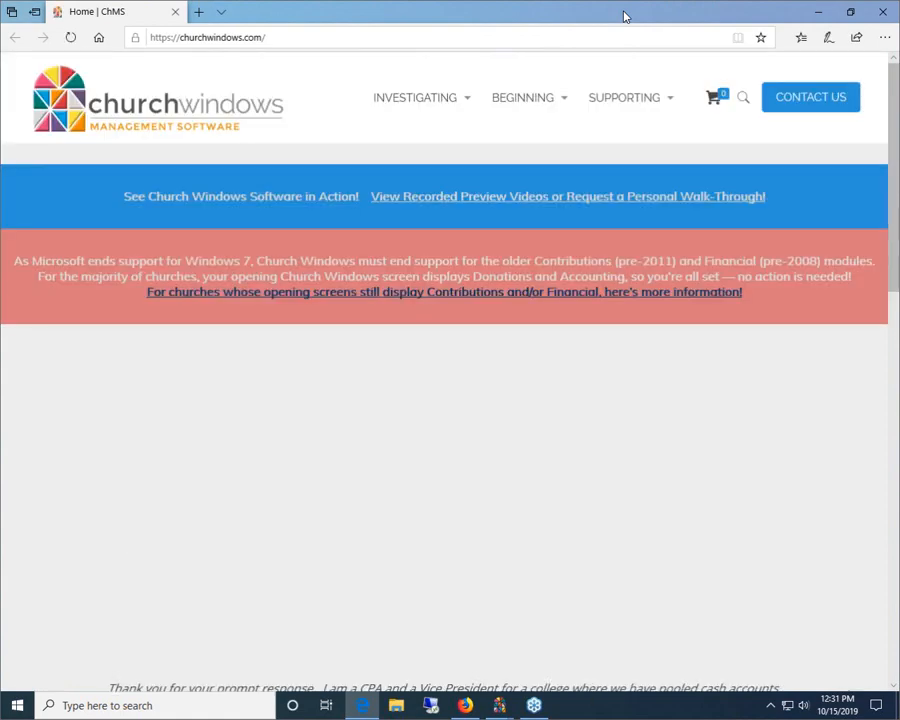
mouse_move(653, 112)
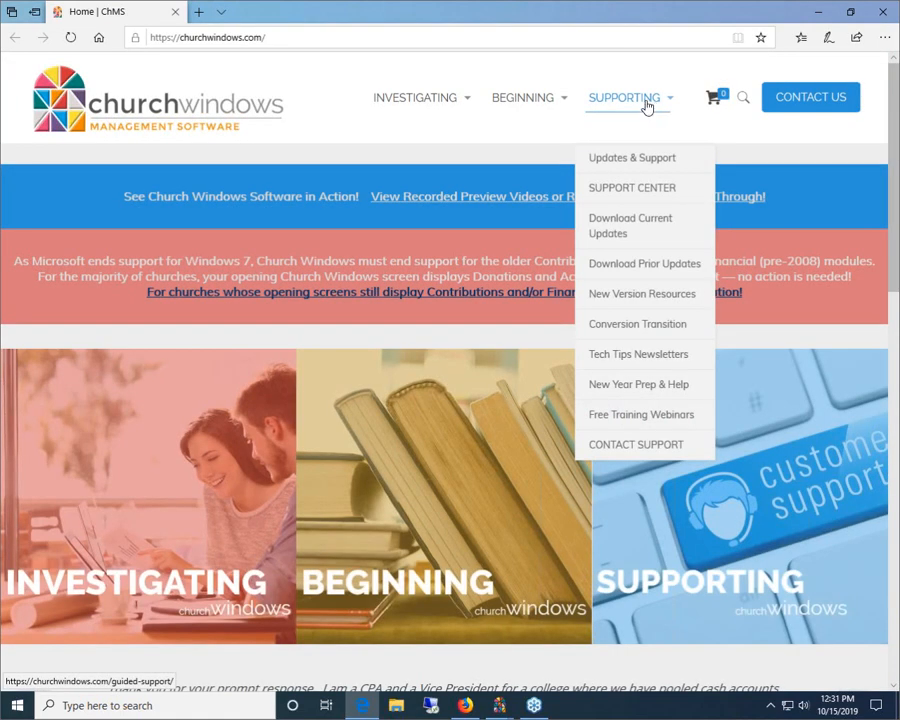
mouse_move(551, 105)
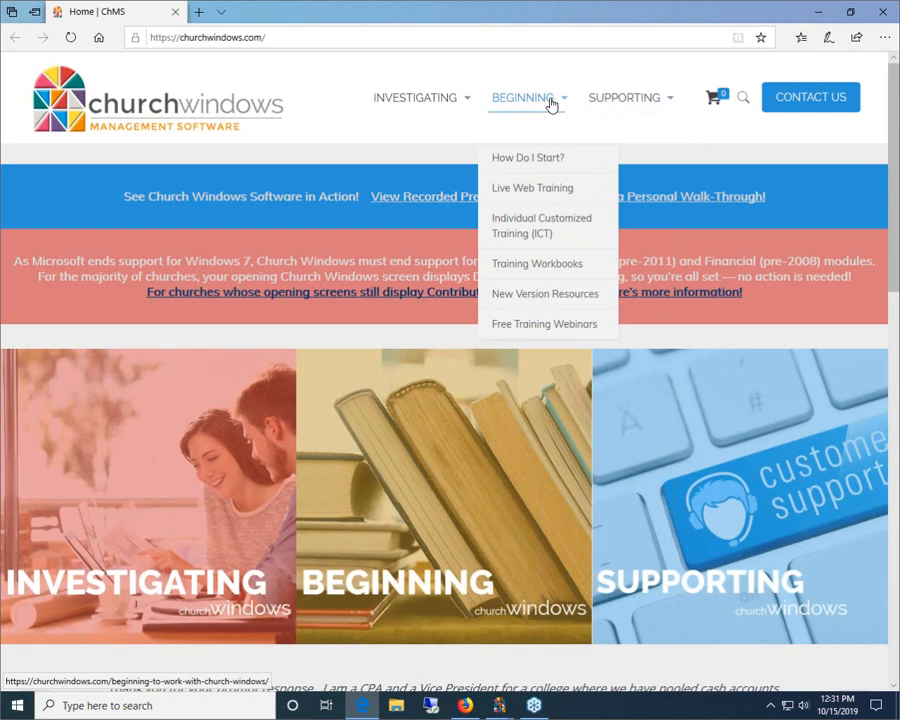
left_click(536, 266)
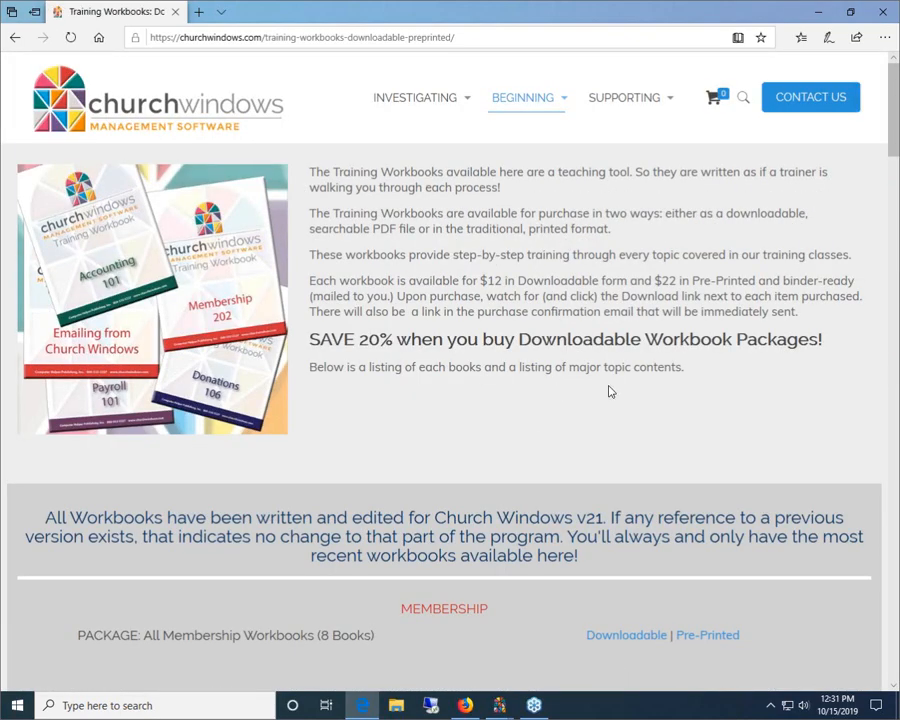
Examine the Membership workbook packages and topic listings, and close the Edge window
scroll(607, 389, "down", 5)
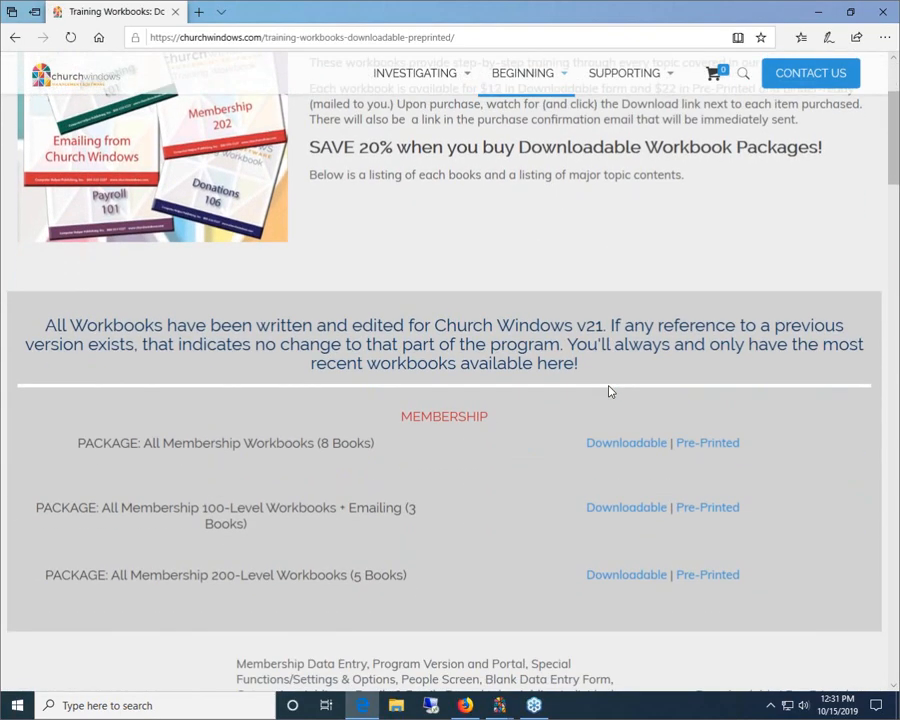
scroll(603, 385, "down", 5)
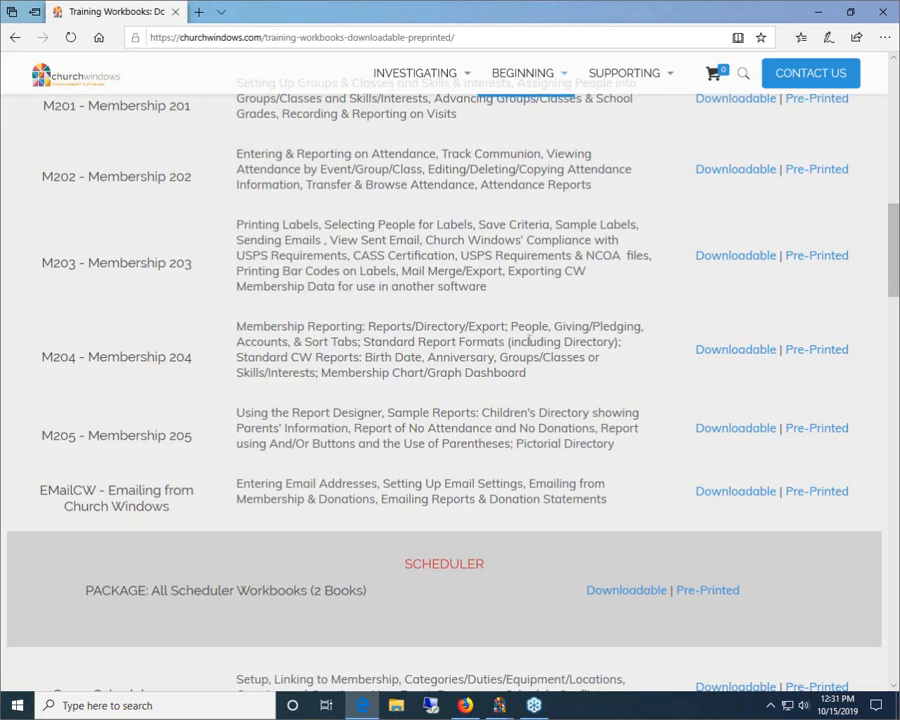
left_click(881, 15)
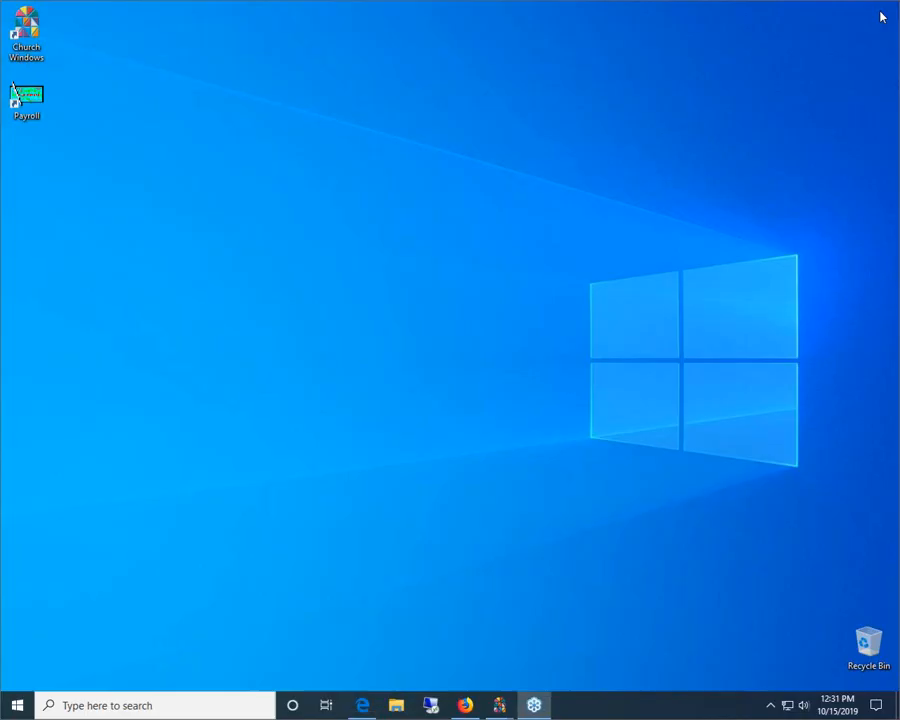
Close the Firefox window, switch to Church Windows, and open the Membership module in a maximized window
left_click(465, 705)
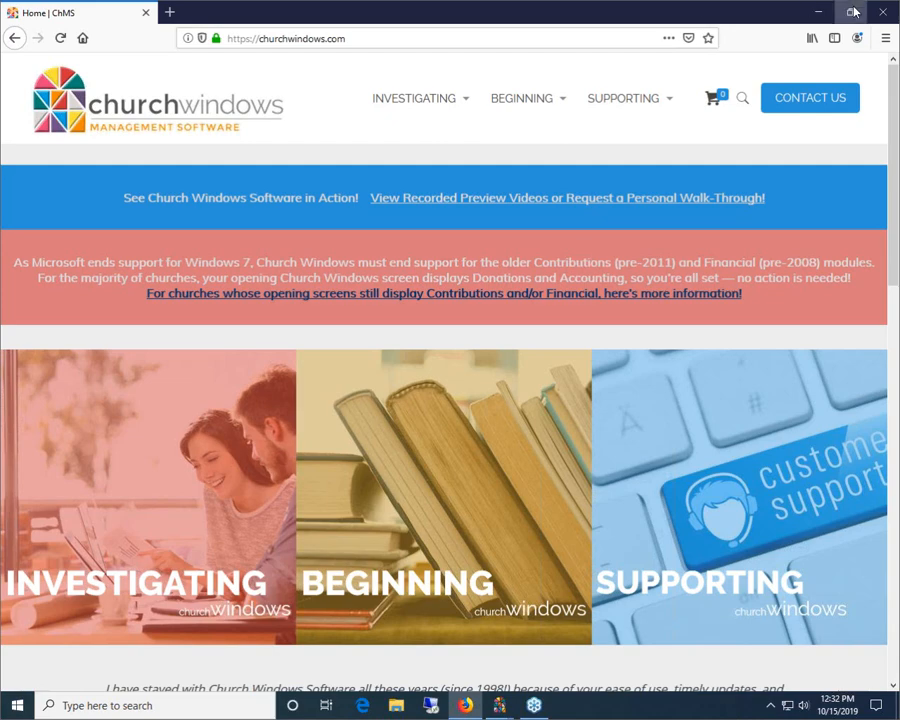
left_click(884, 14)
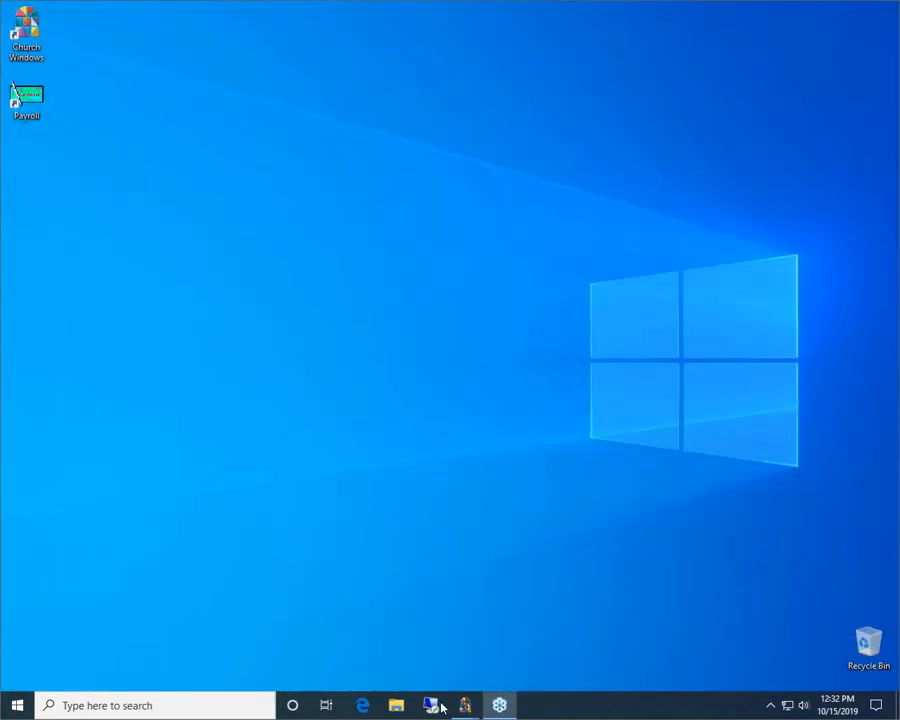
mouse_move(463, 710)
left_click(418, 588)
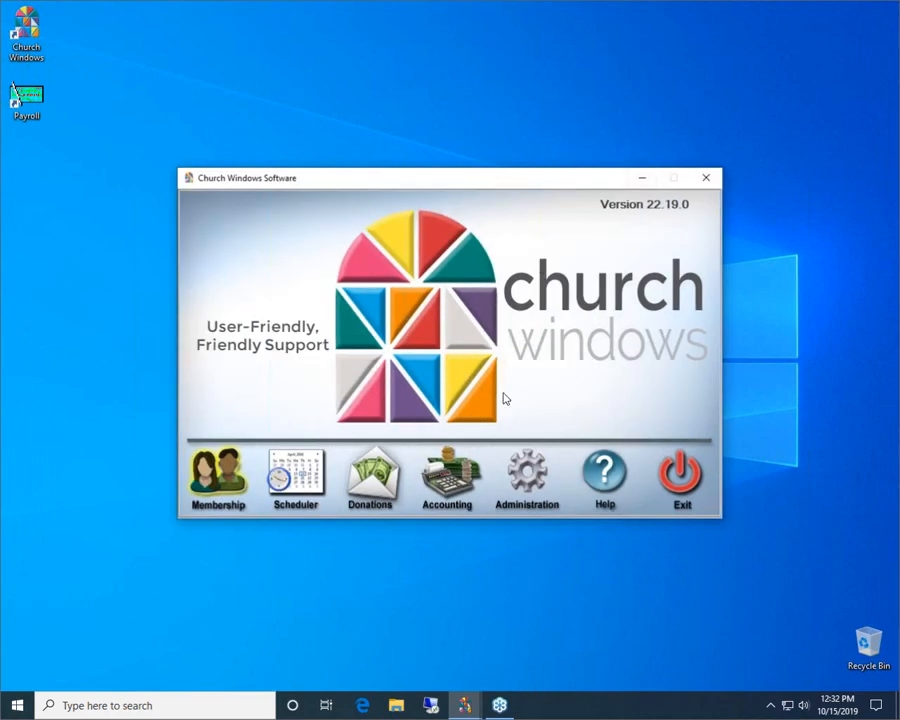
left_click(206, 486)
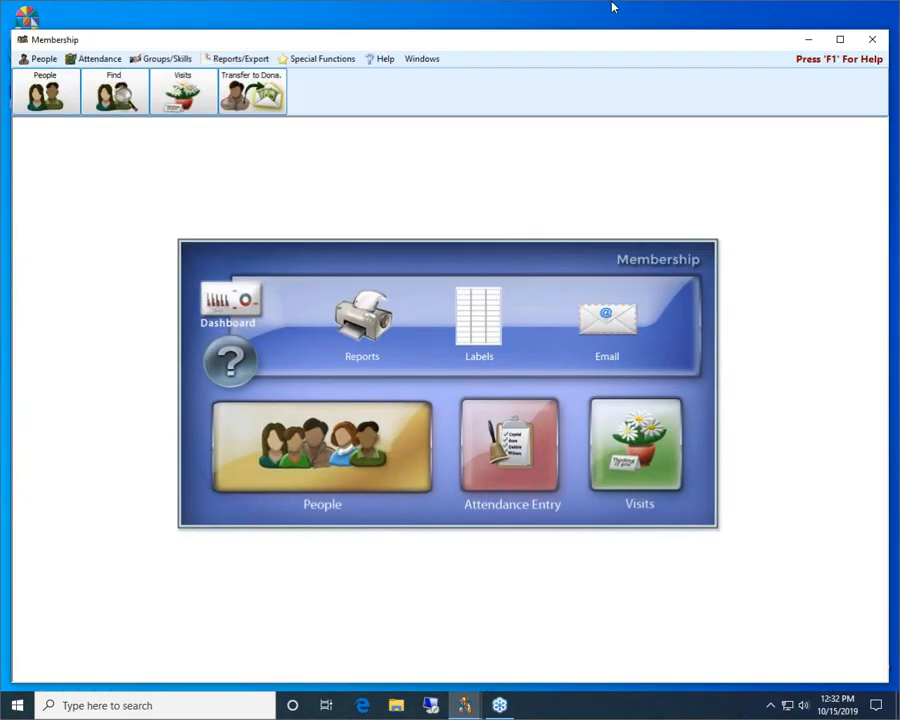
left_click(840, 40)
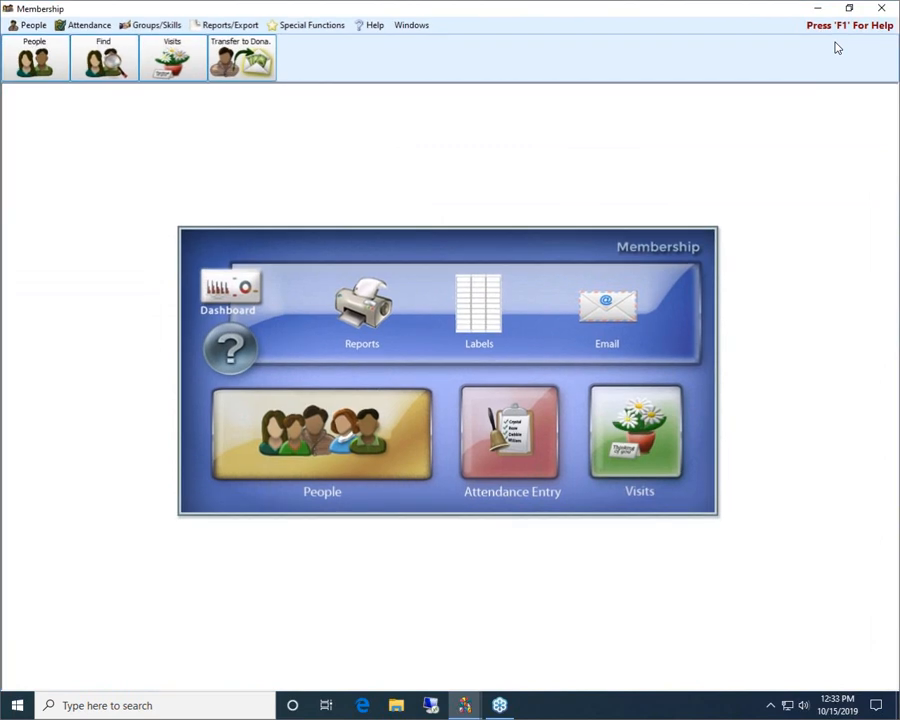
View the general report selection window through both Reports and Reports/Directory/Export, closing it each time
left_click(368, 311)
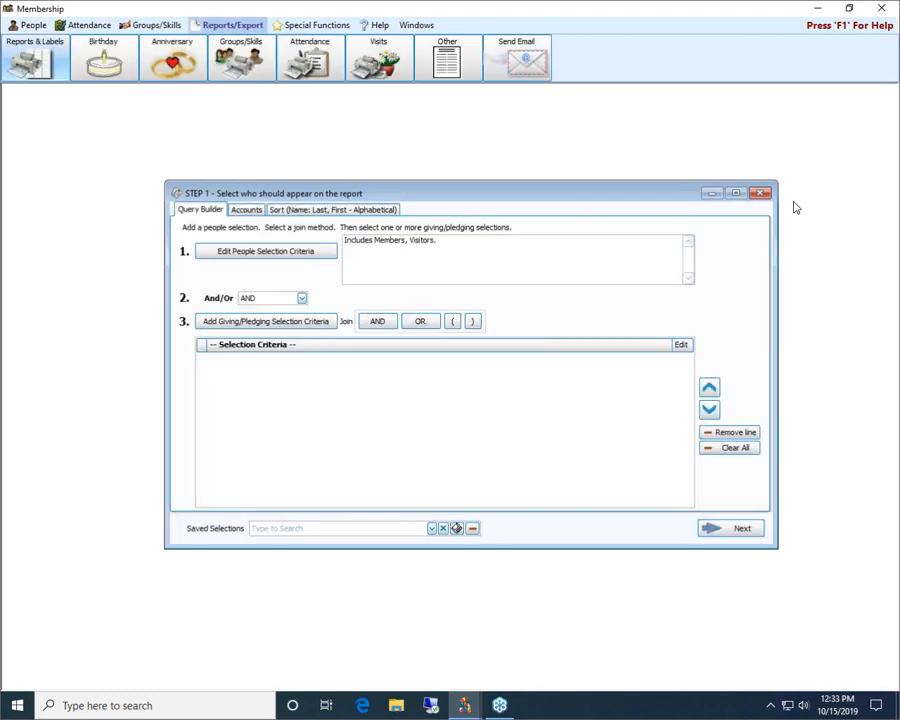
left_click(760, 193)
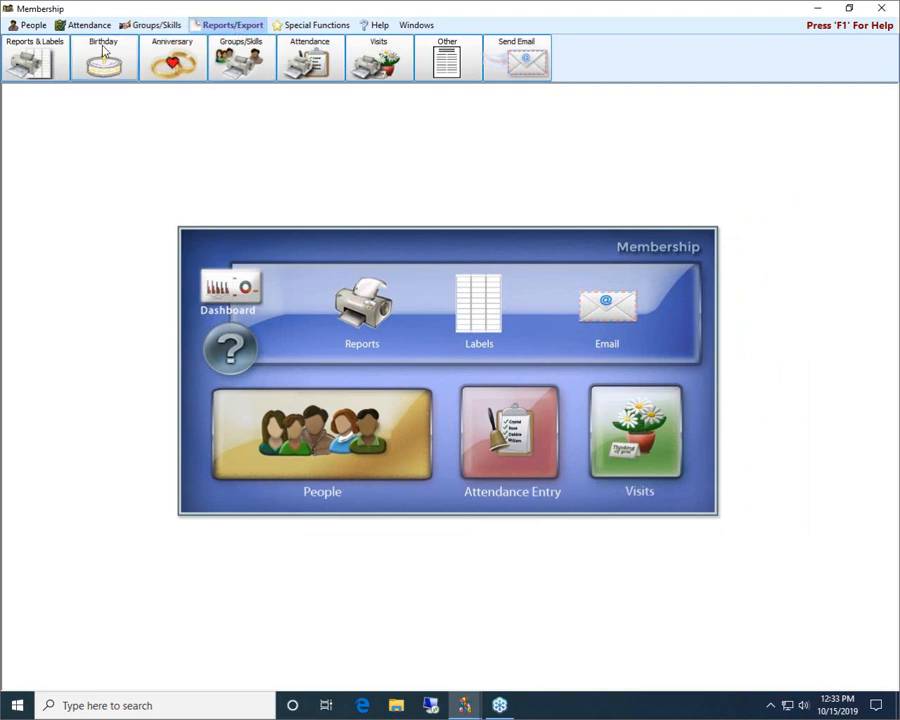
left_click(42, 56)
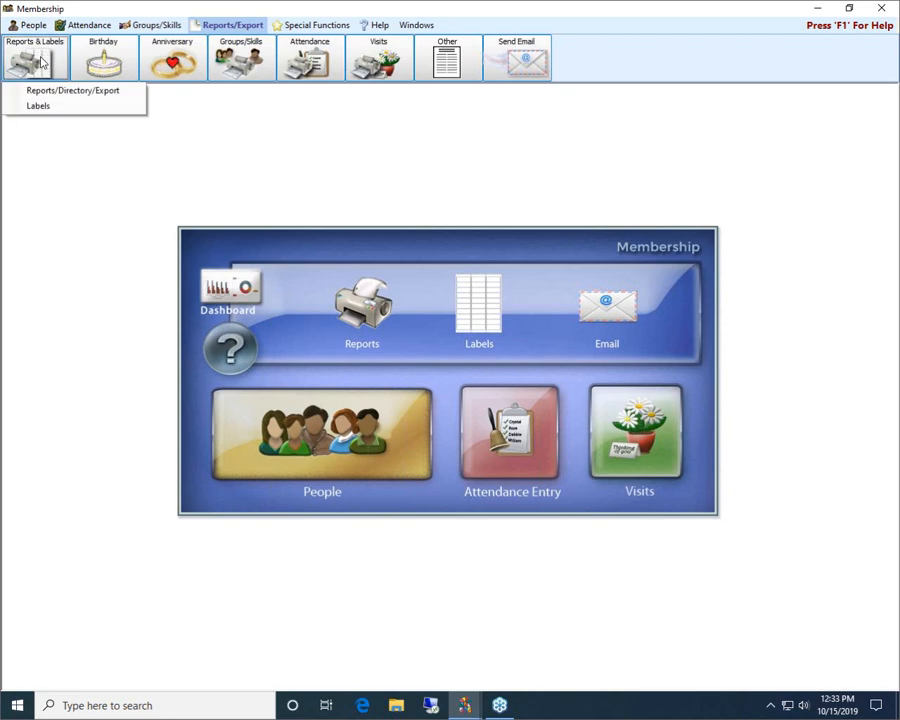
left_click(55, 89)
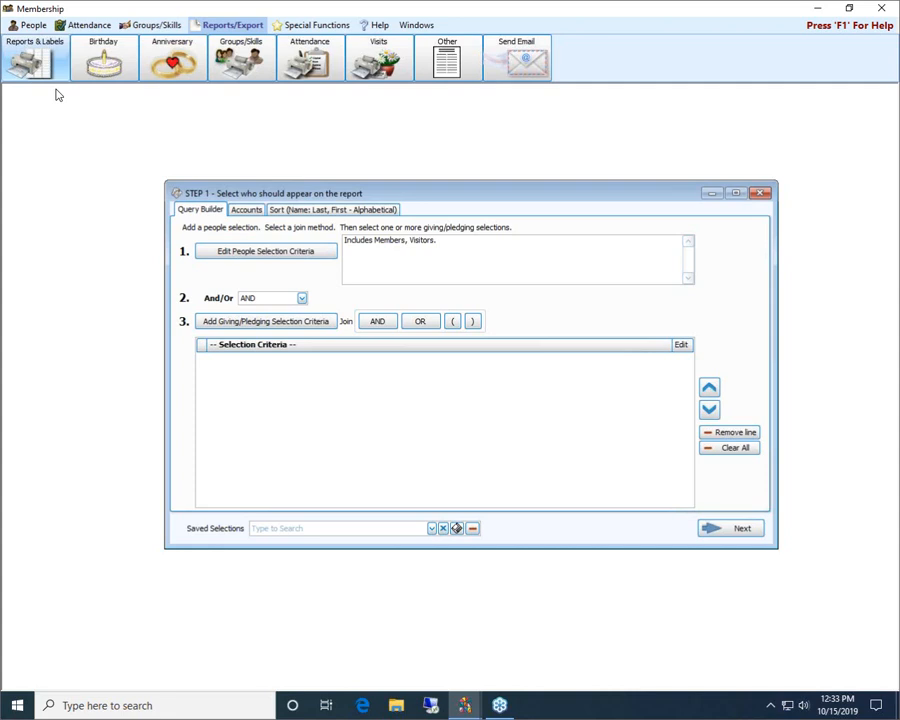
left_click(760, 192)
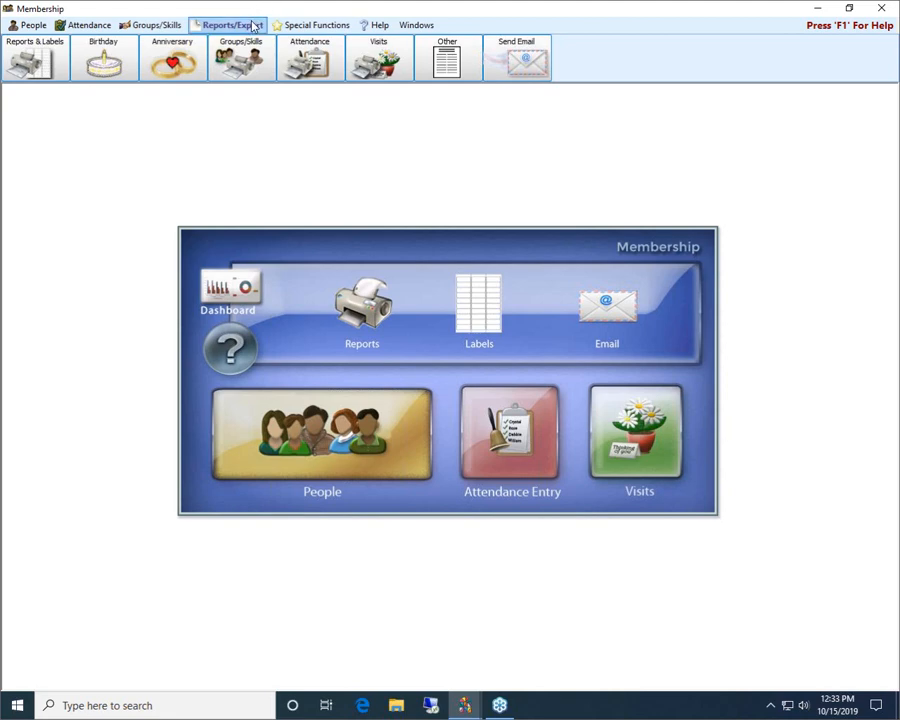
View the Birthday report's people selection criteria for Birth Date and close the report without adding a selection
left_click(126, 50)
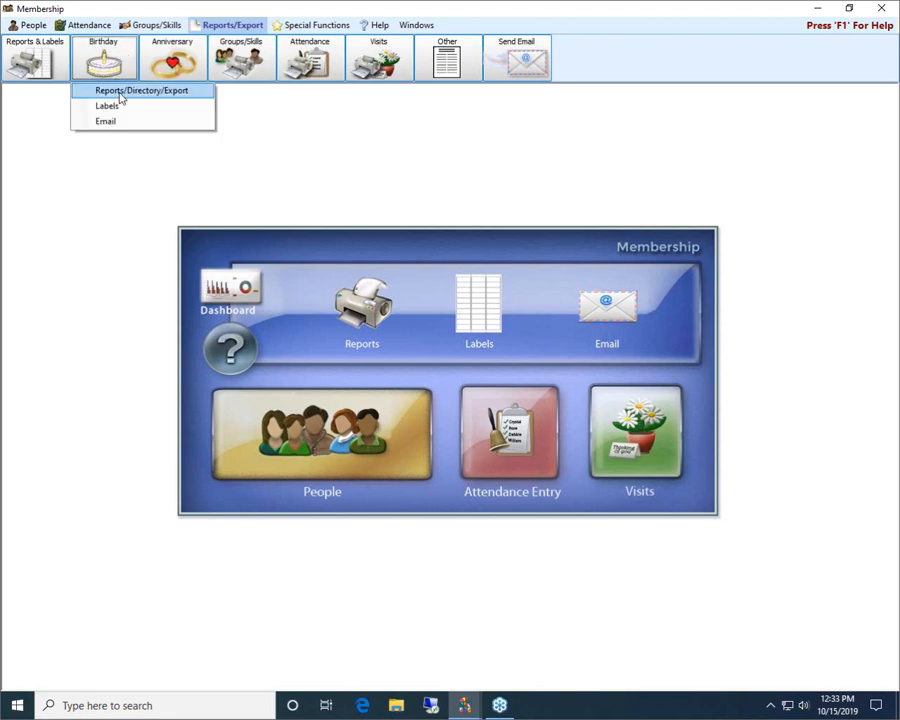
left_click(118, 91)
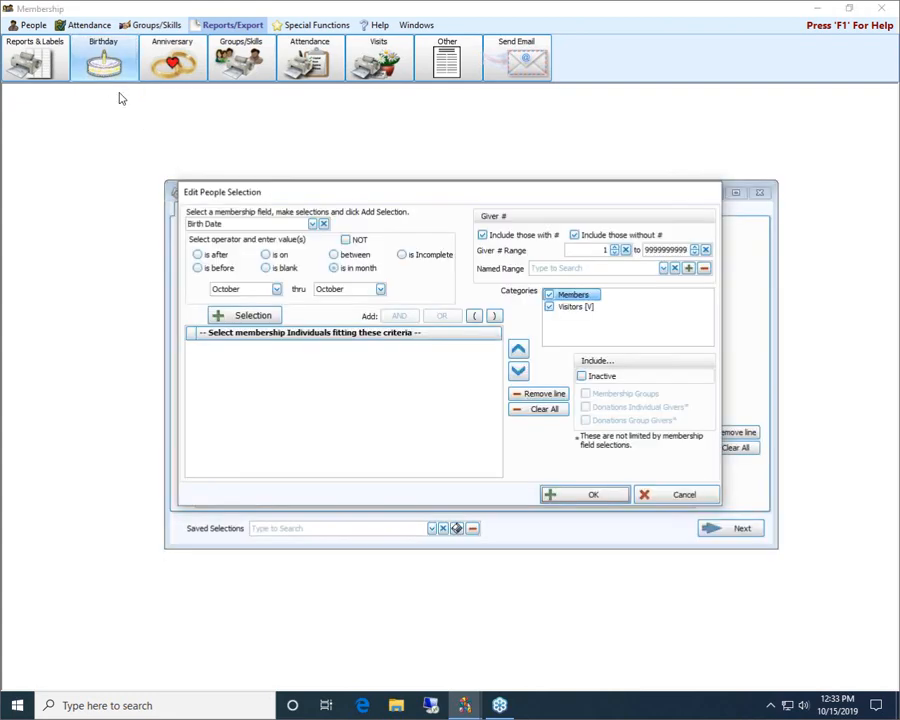
left_click_drag(322, 264, 341, 213)
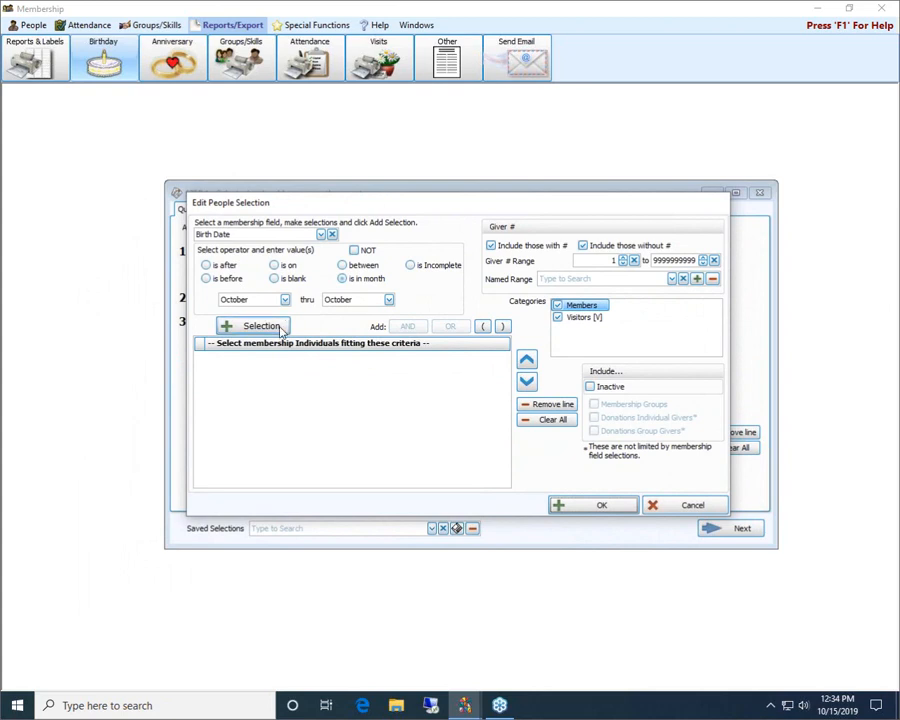
left_click(681, 507)
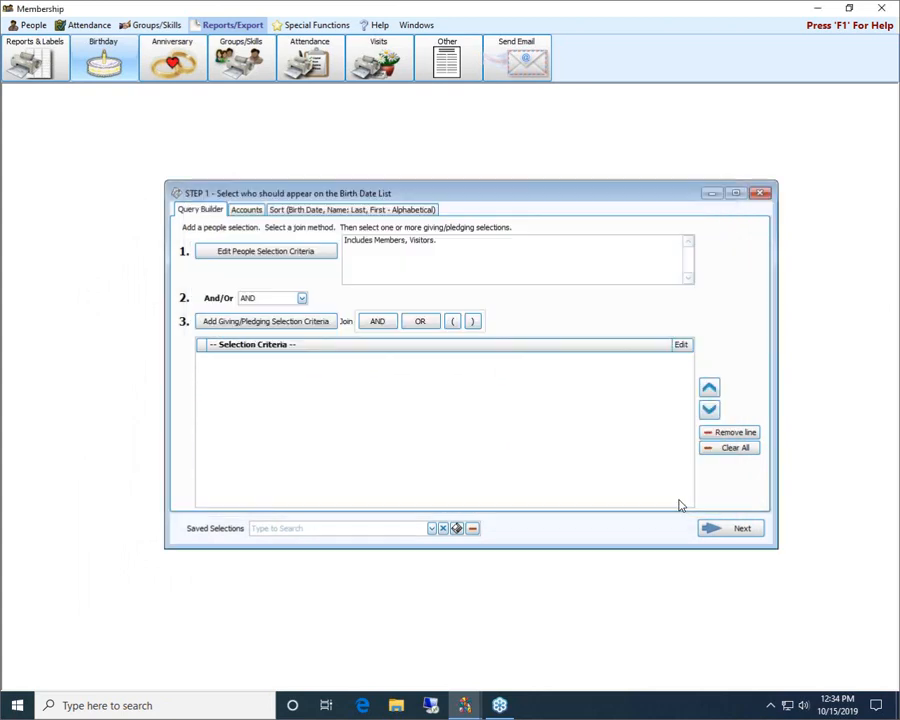
left_click(759, 192)
View the Anniversary report's people selection criteria for Marriage Date and close the report without adding a selection
left_click(174, 72)
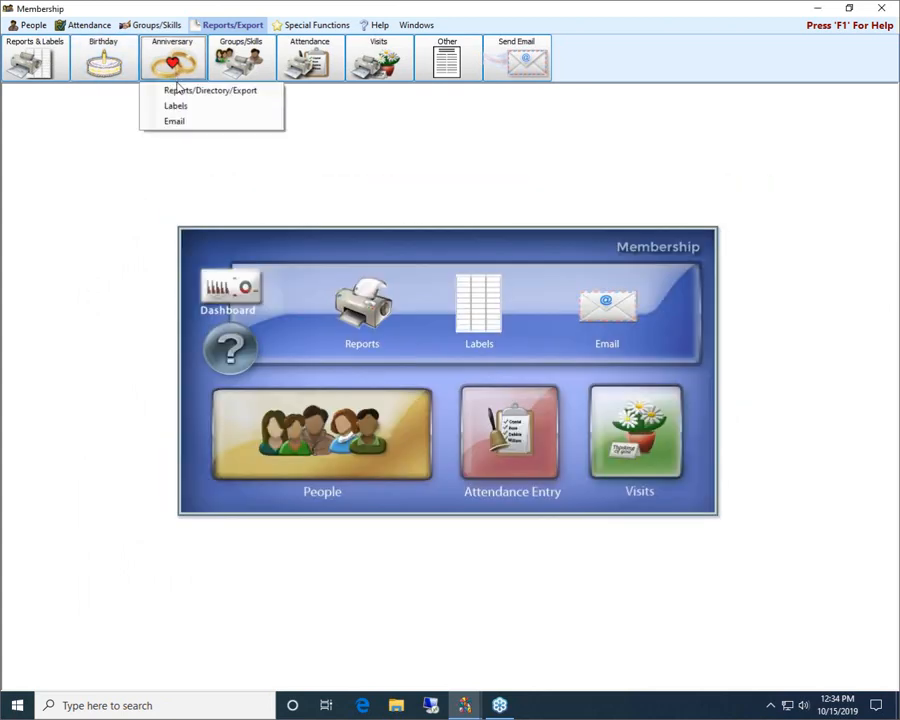
left_click(178, 90)
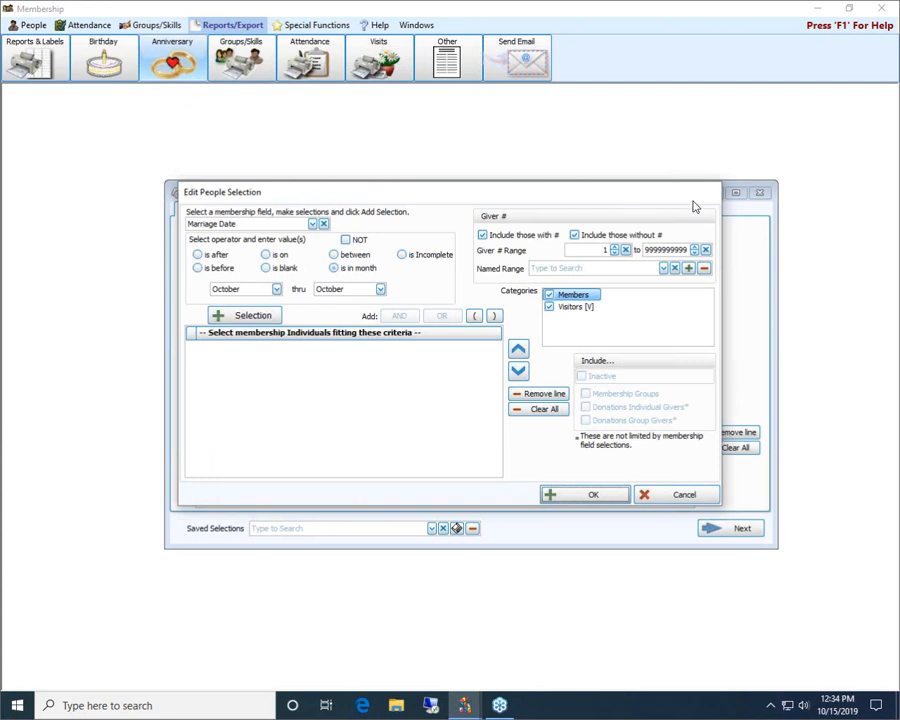
left_click(680, 497)
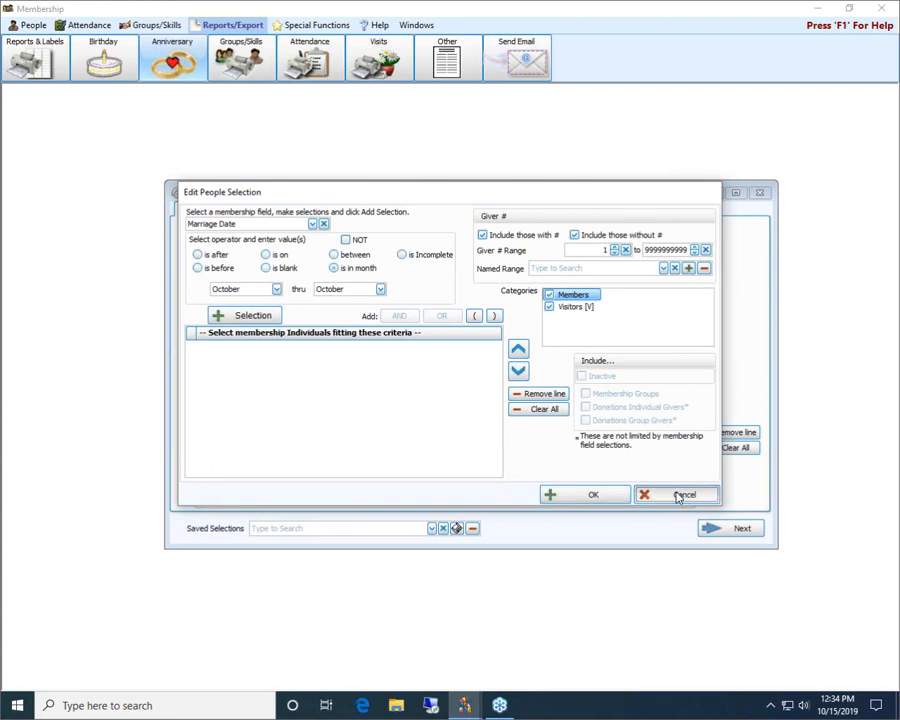
left_click(759, 193)
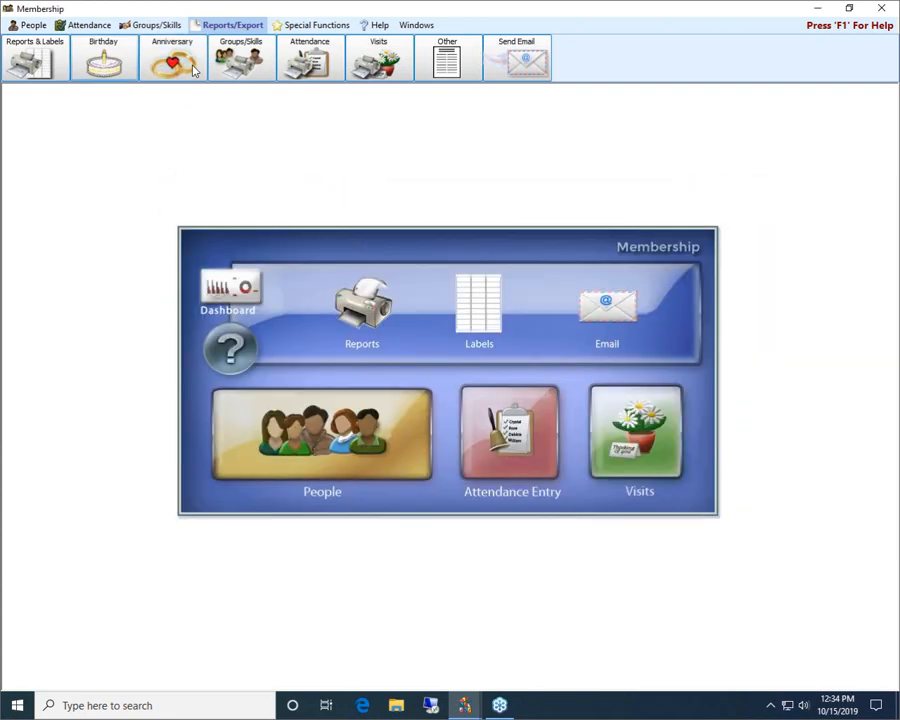
View the Groups/Classes report's group selection and people criteria, and close the report without selecting any groups
left_click(237, 56)
mouse_move(247, 93)
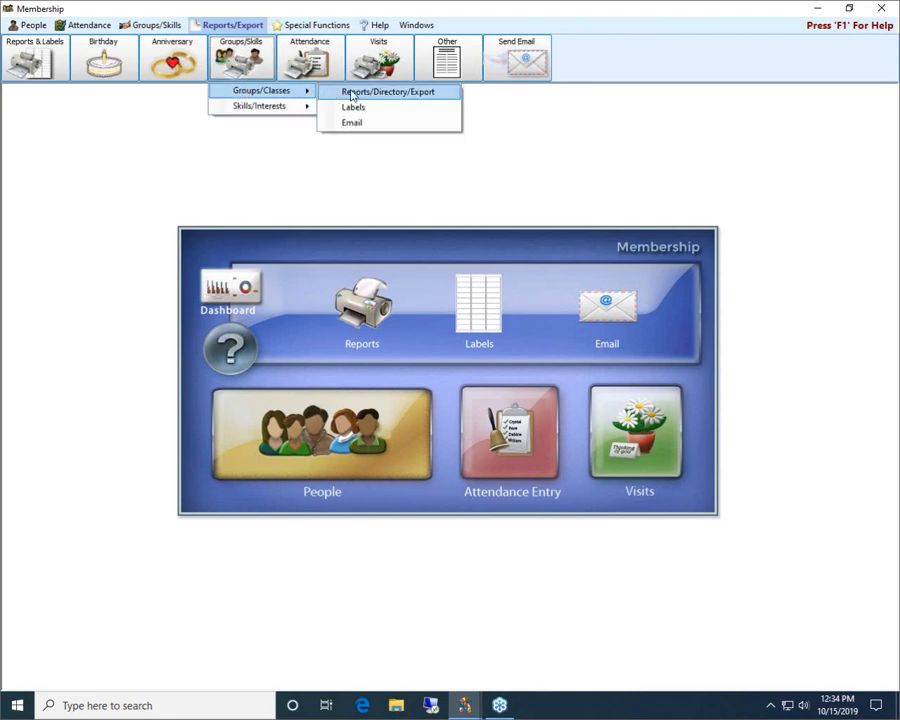
left_click(380, 93)
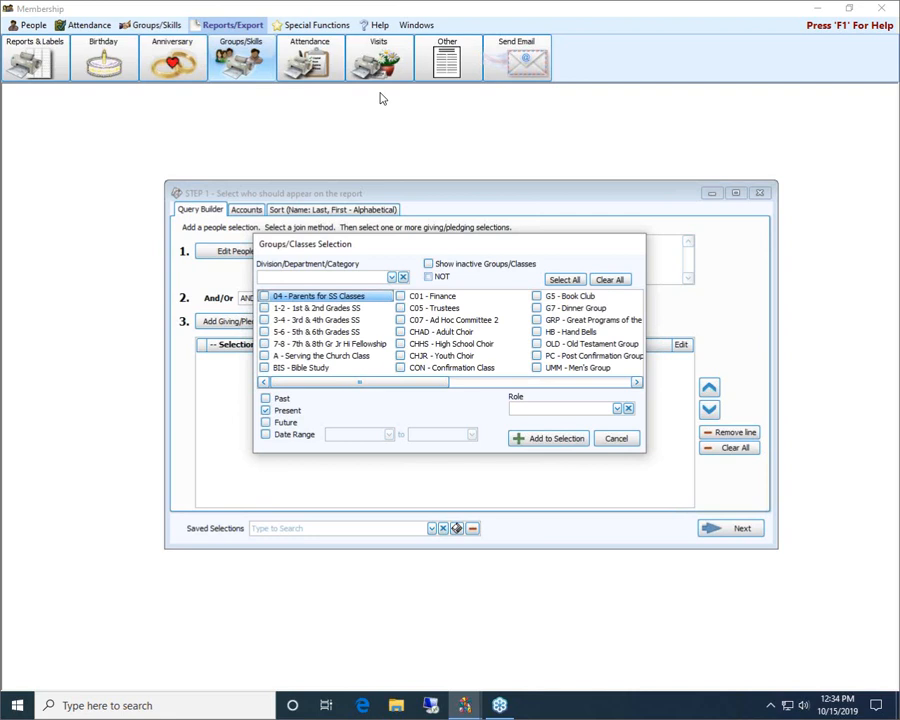
left_click(615, 437)
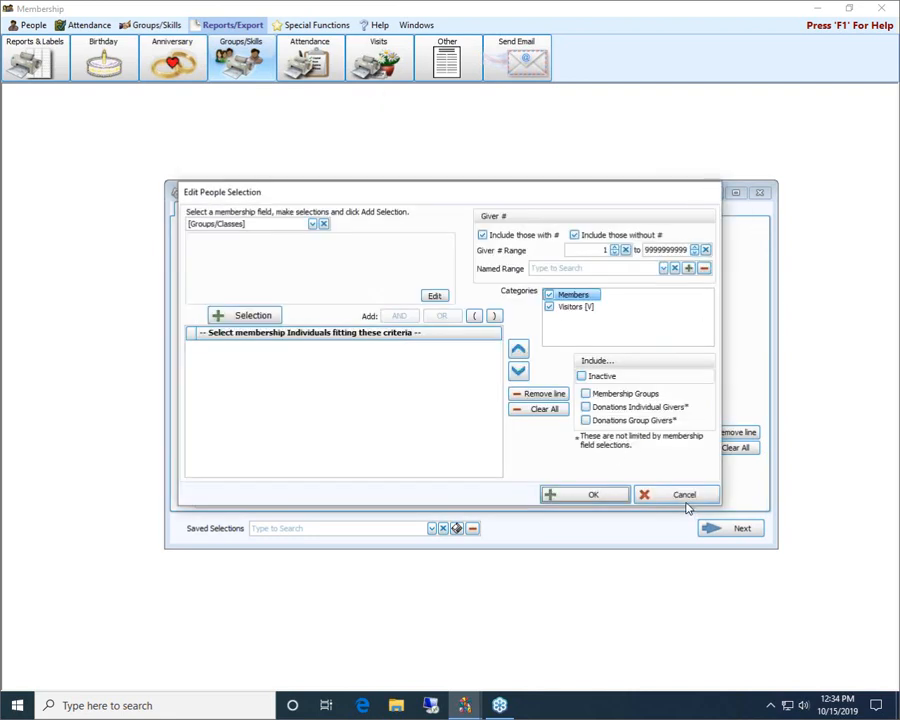
left_click(684, 495)
left_click(758, 193)
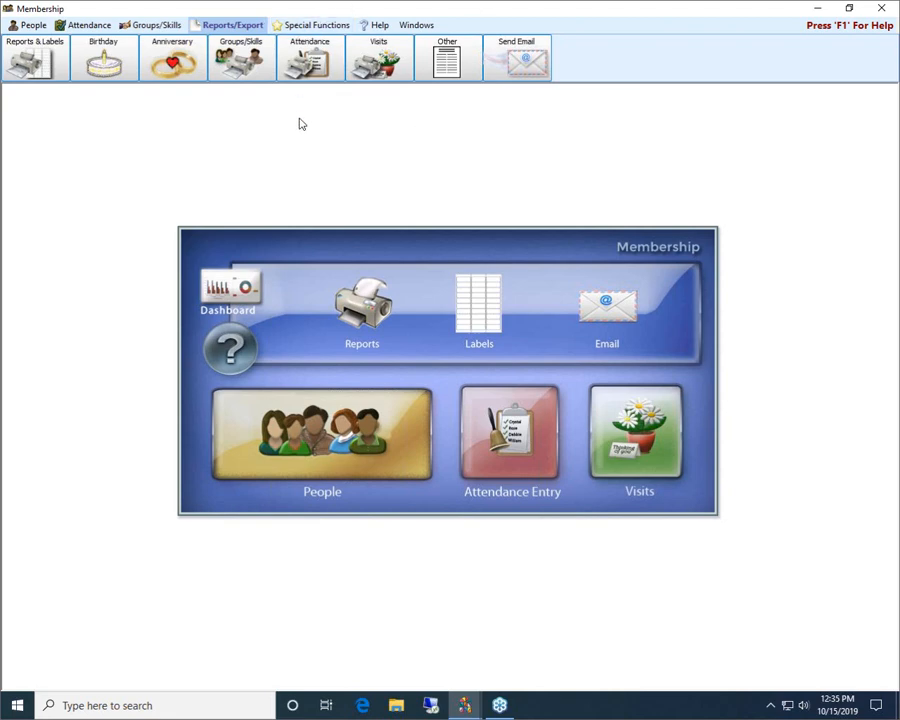
Open the general membership report and examine its people selection criteria and available giving accounts
left_click(356, 326)
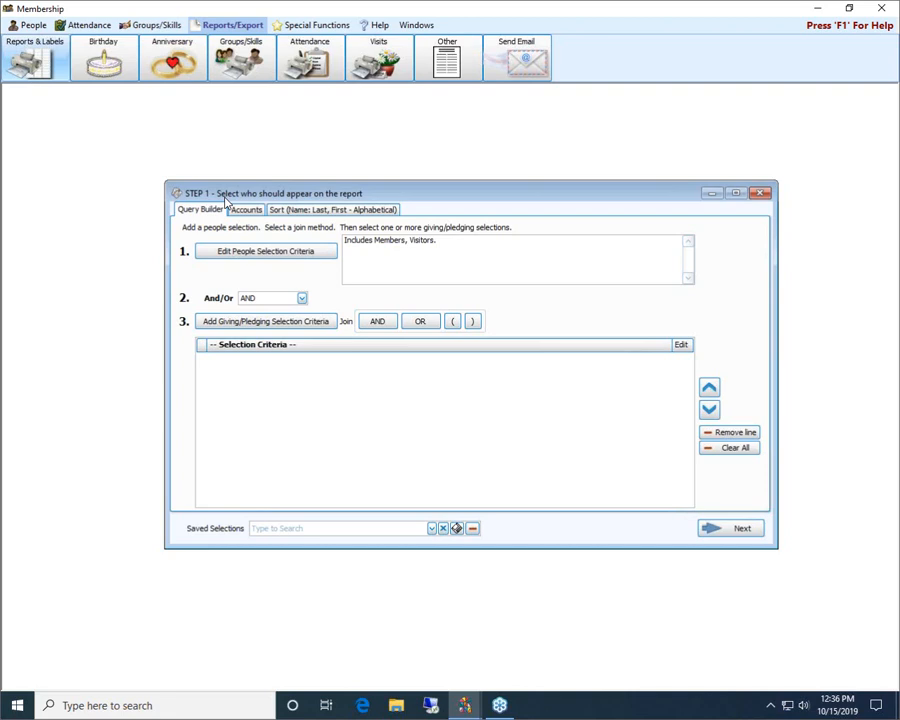
left_click(248, 255)
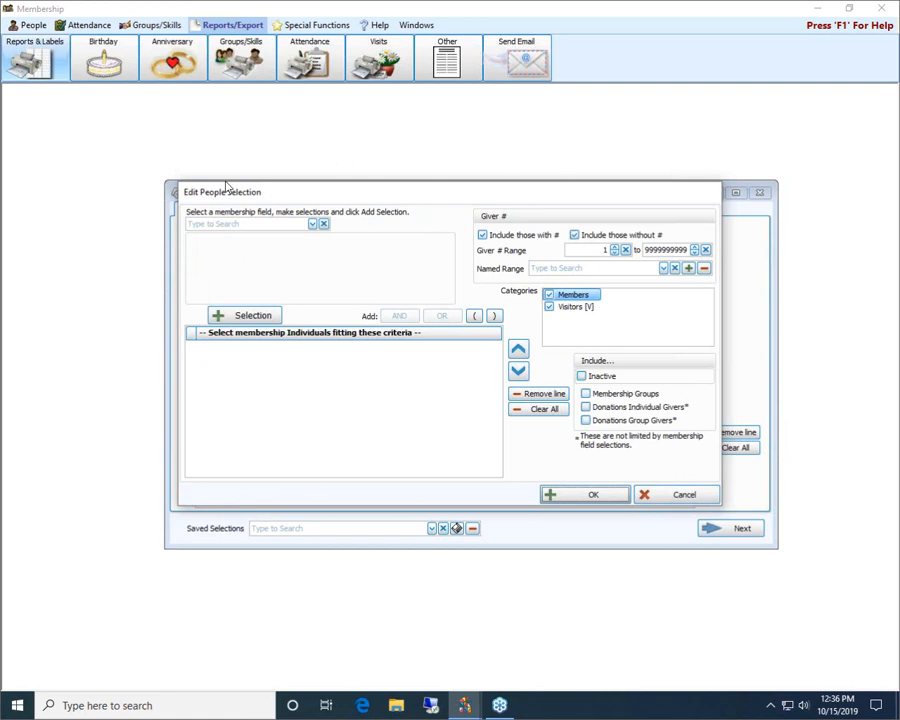
left_click(675, 496)
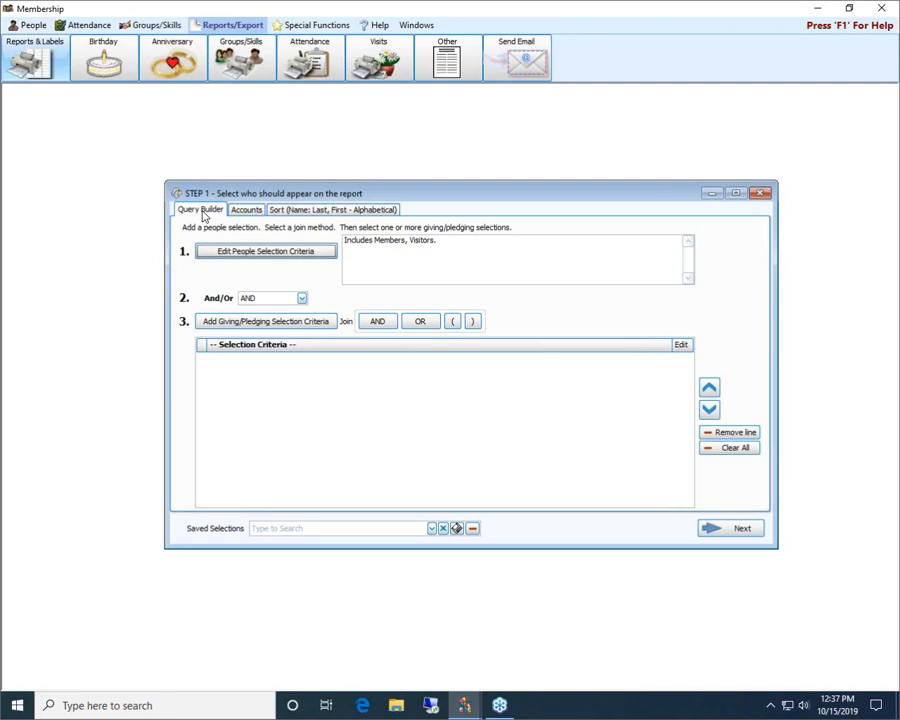
left_click(256, 210)
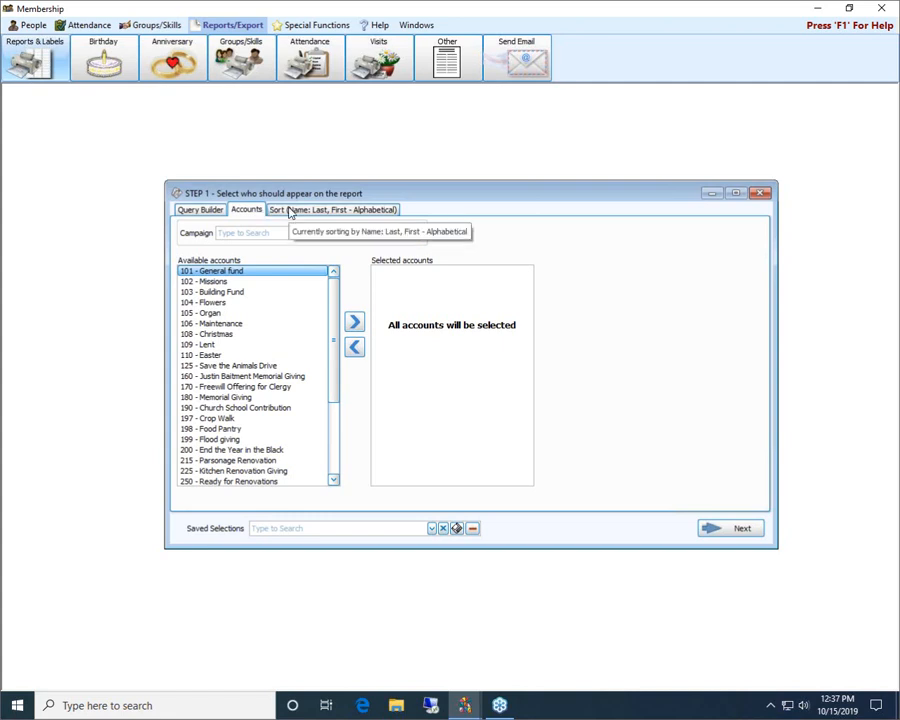
View the report's sort options, open the people selection criteria, and examine the Attendance field's choices, clearing the field without adding a selection
left_click(289, 211)
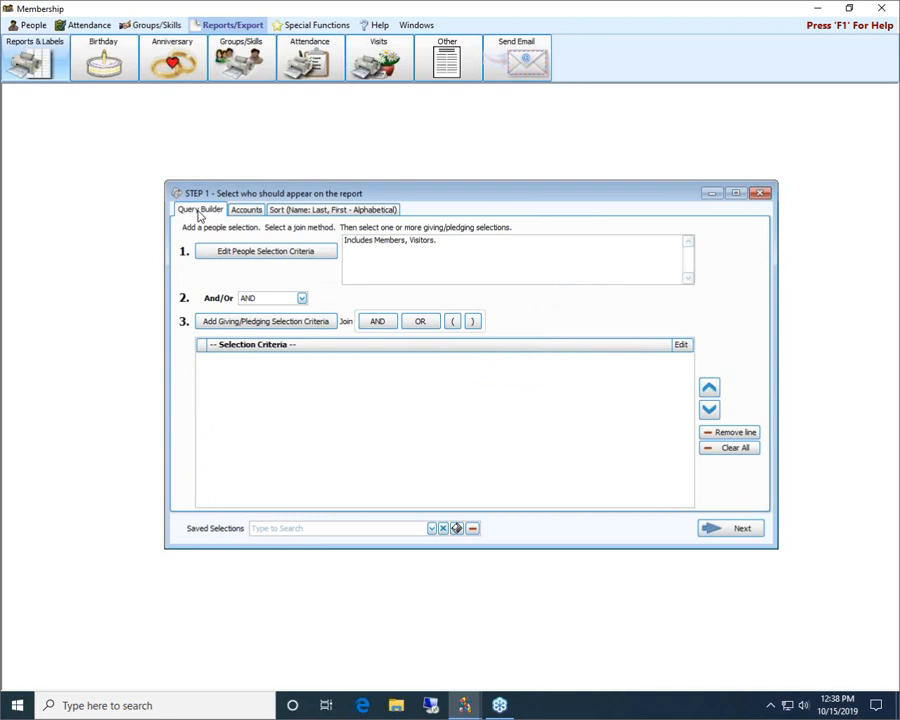
left_click(257, 252)
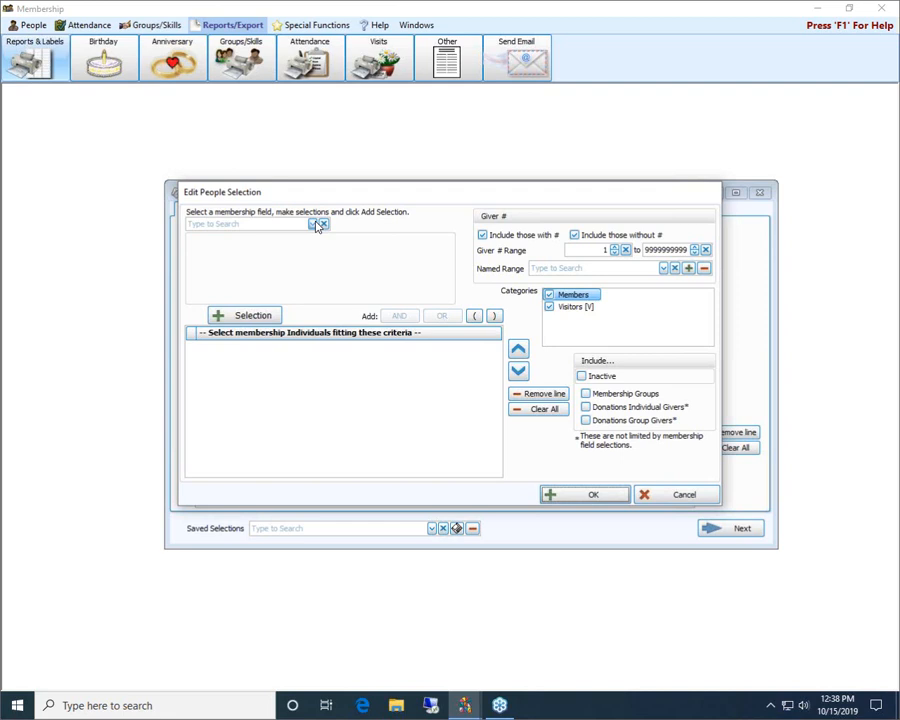
left_click(227, 226)
left_click(313, 224)
mouse_move(406, 273)
left_mouse_down()
mouse_move(420, 325)
mouse_move(410, 255)
left_mouse_up()
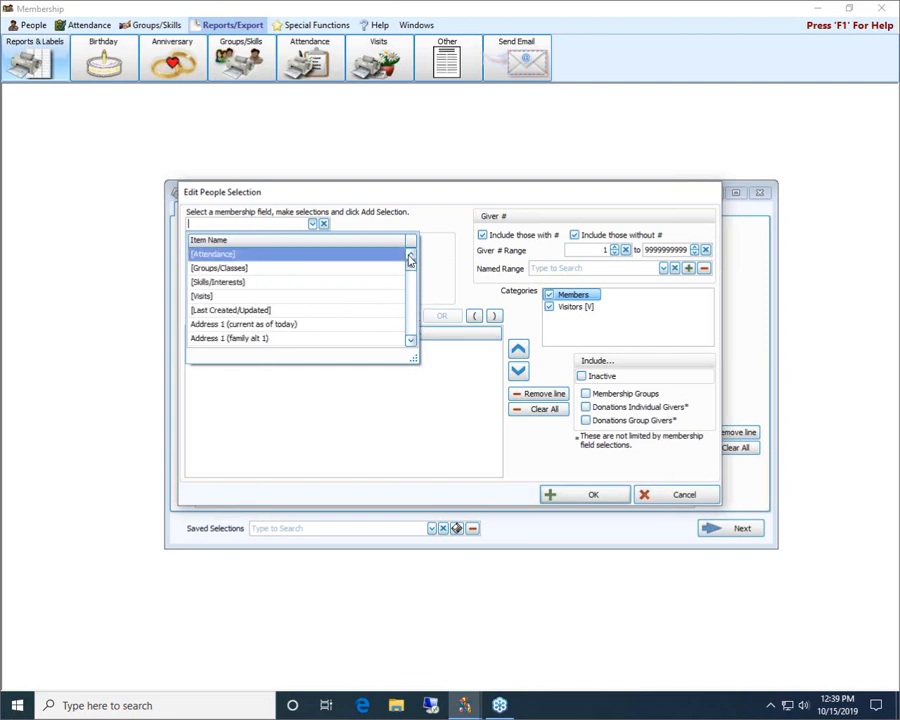
left_click(214, 254)
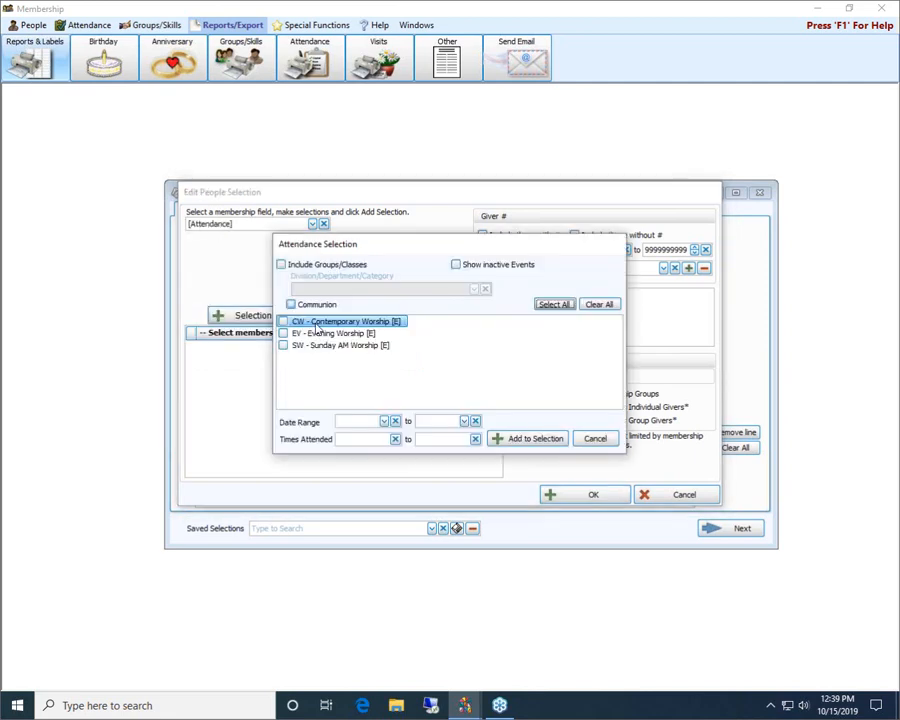
left_click(601, 439)
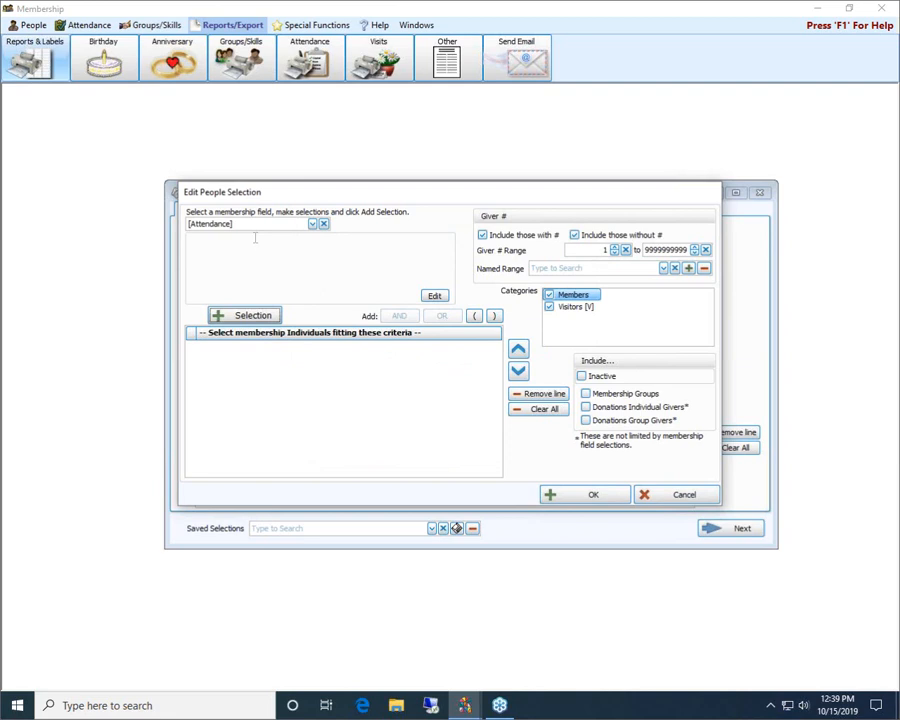
left_click(324, 224)
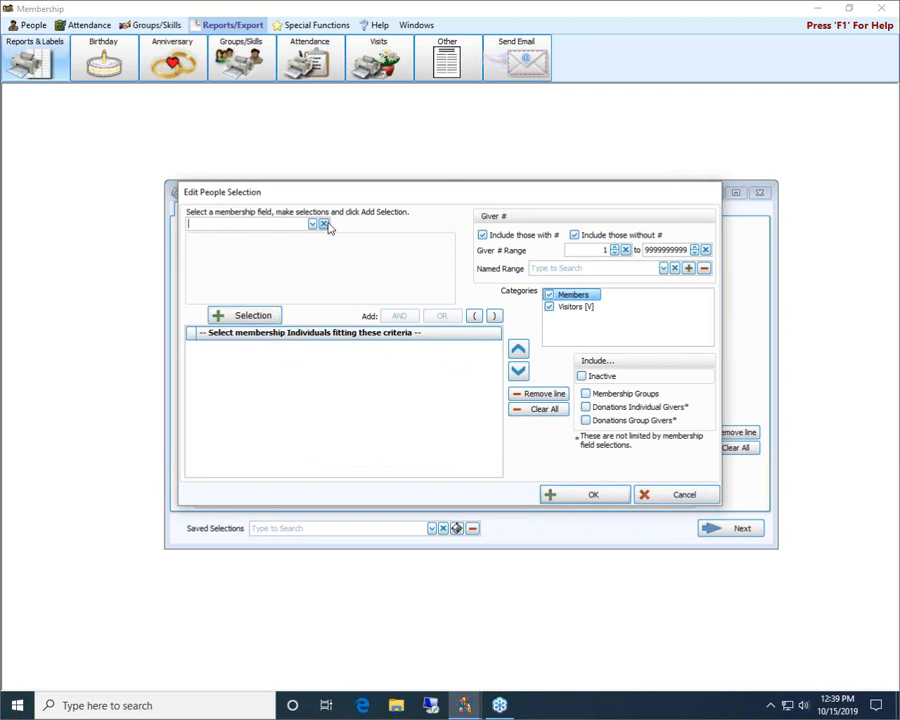
Add a people selection criterion for Status Code with 1 - Active Member included
type("stat")
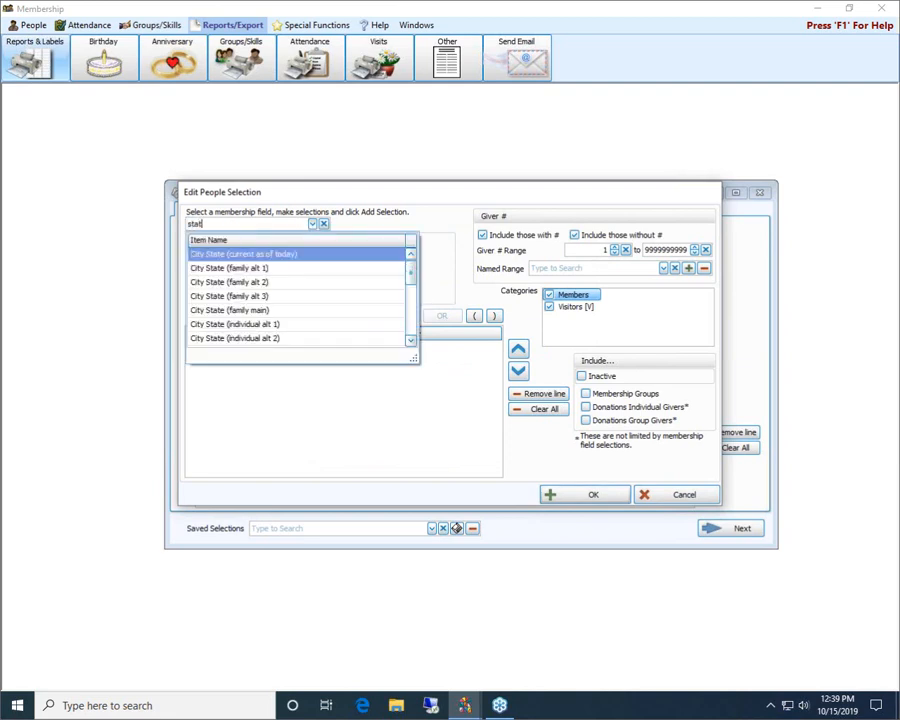
type("u")
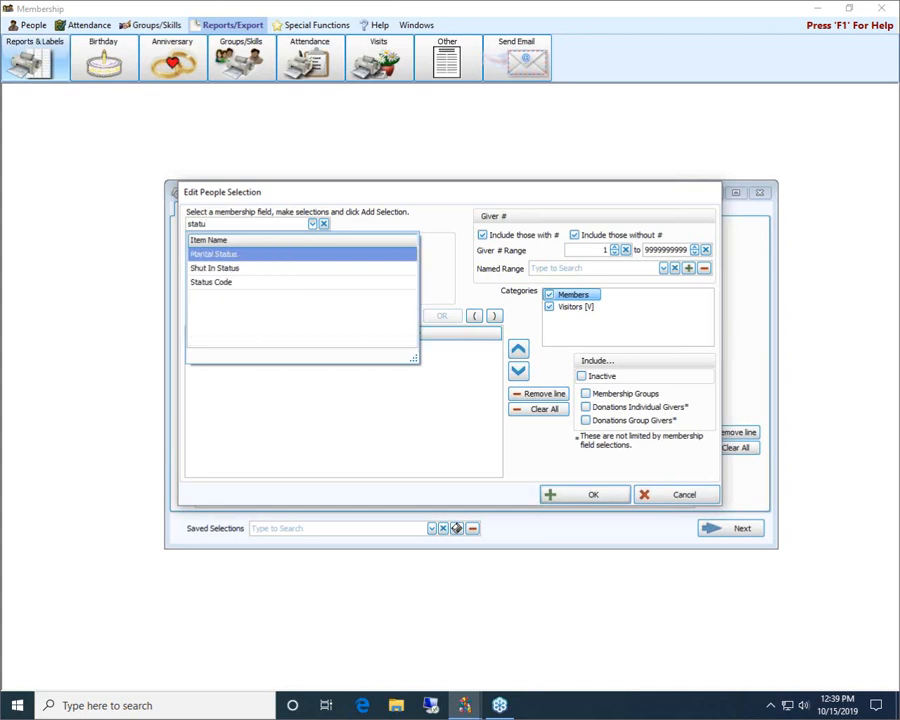
left_click(225, 284)
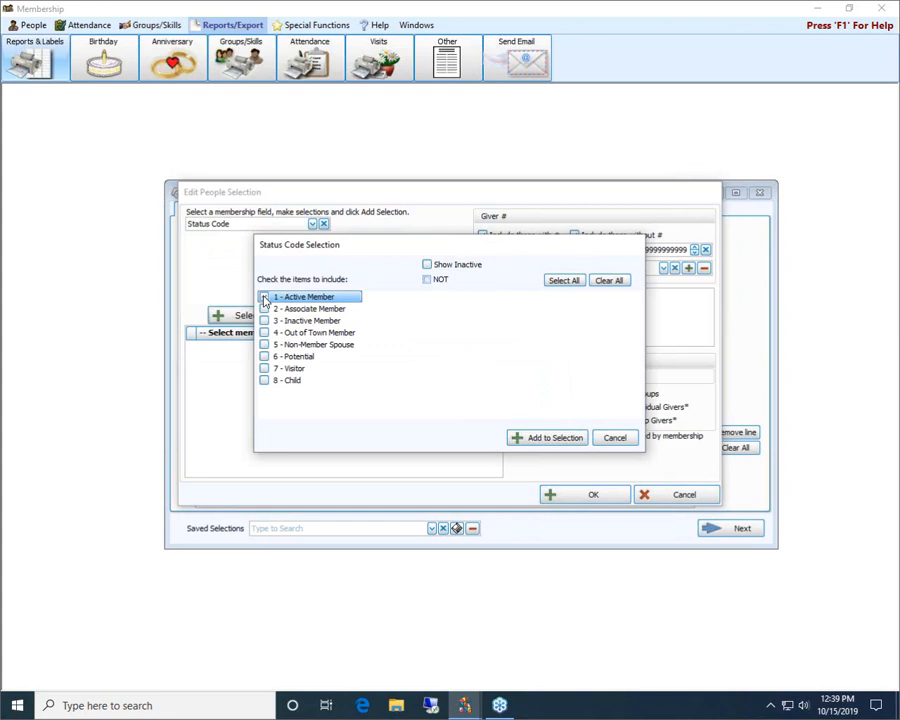
left_click(264, 298)
left_click(549, 438)
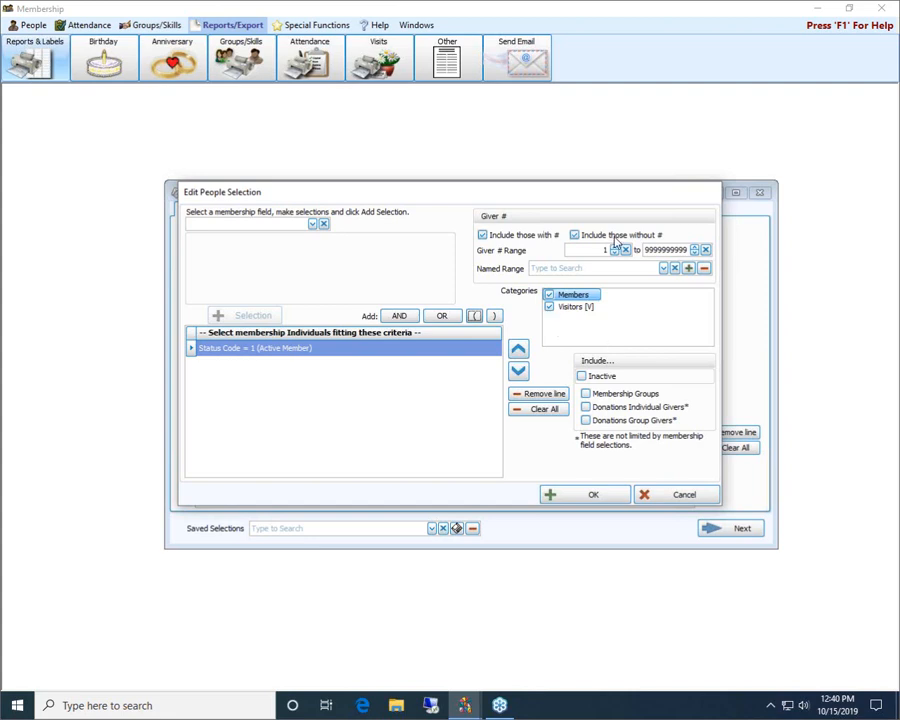
Switch the inclusion of people without a giver number off and back on, and accept the people selection
left_click(573, 235)
left_click(573, 235)
left_click(590, 496)
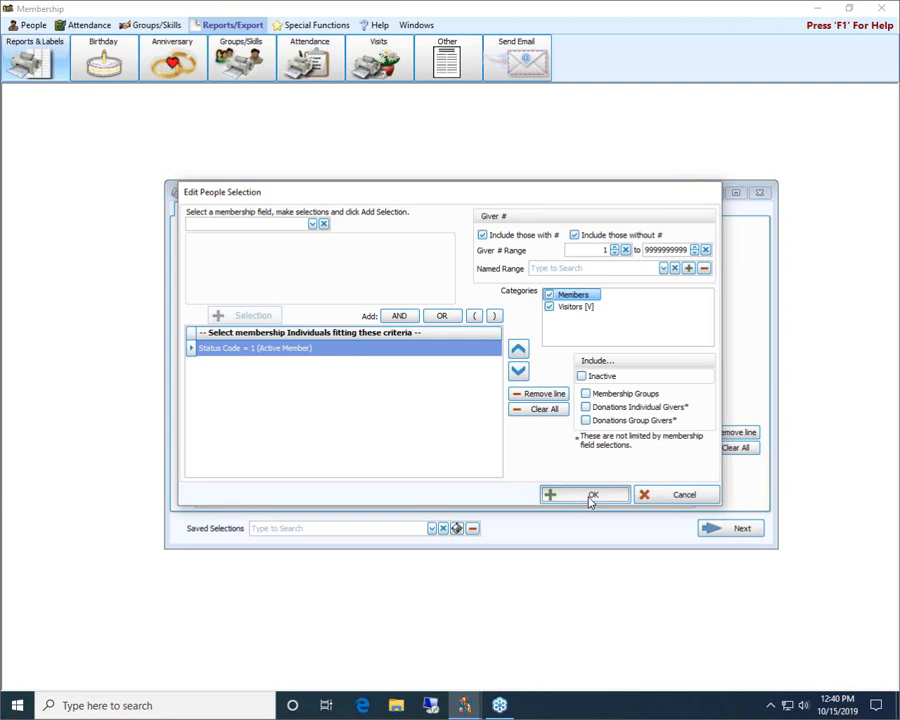
left_click(590, 496)
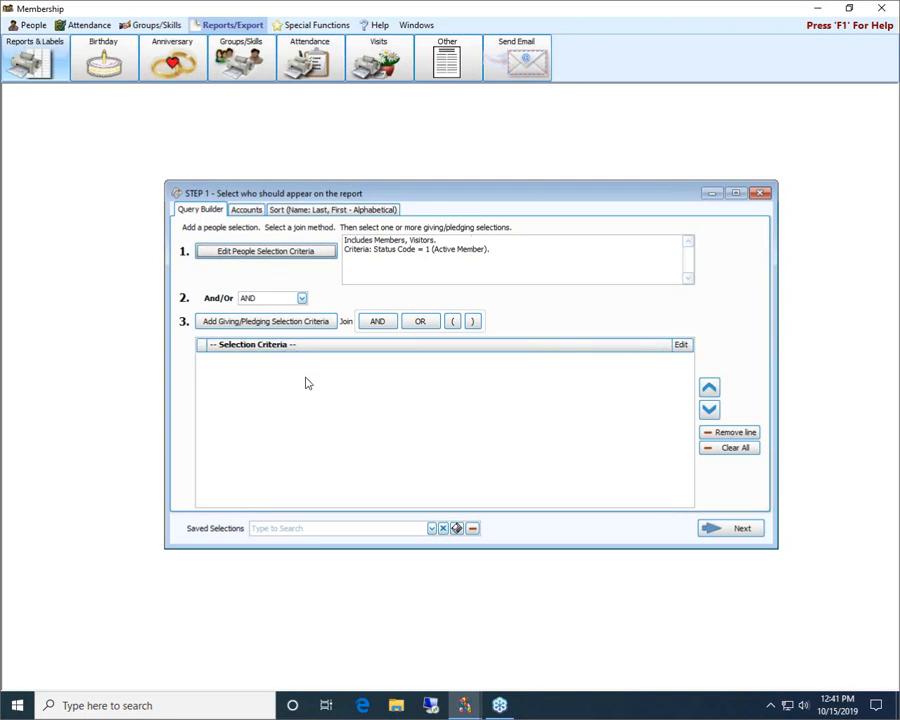
Choose AND to join the people and giving/pledging selections, and view the giving/pledging query options without adding a query
left_click(301, 298)
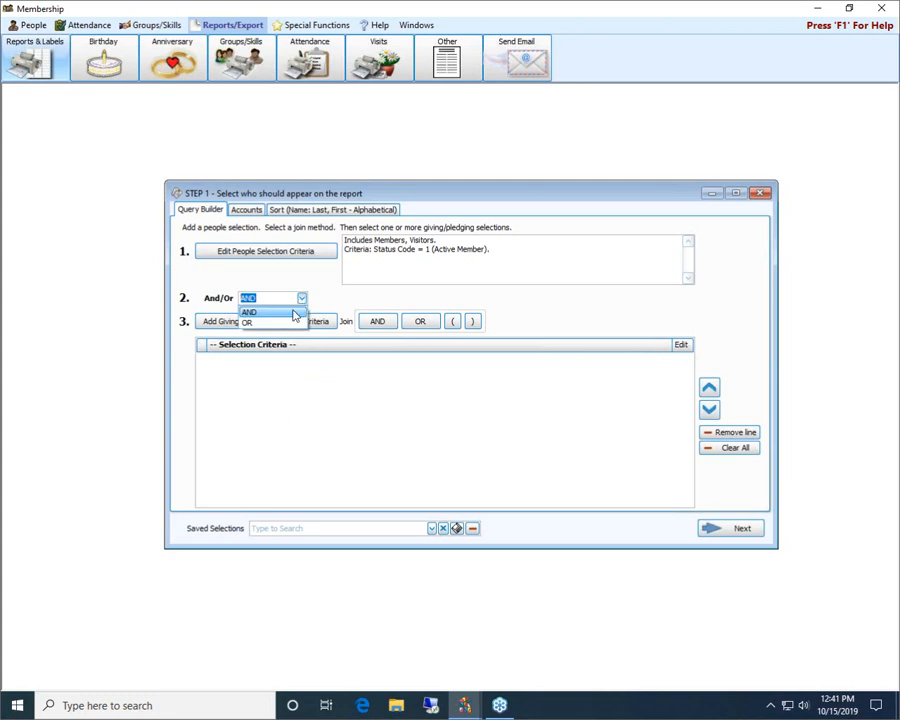
left_click(293, 313)
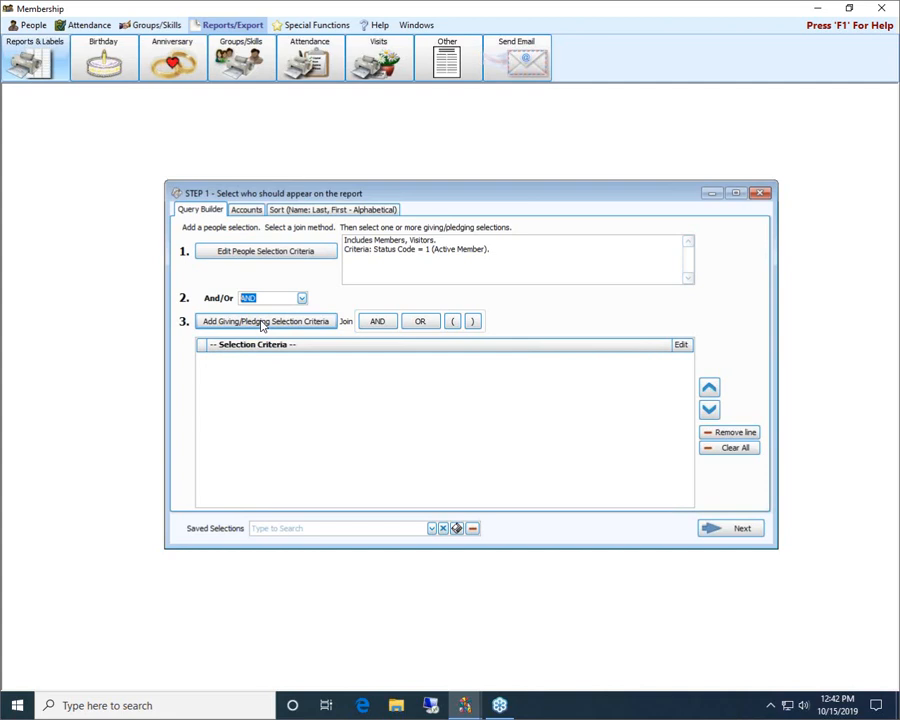
left_click(263, 323)
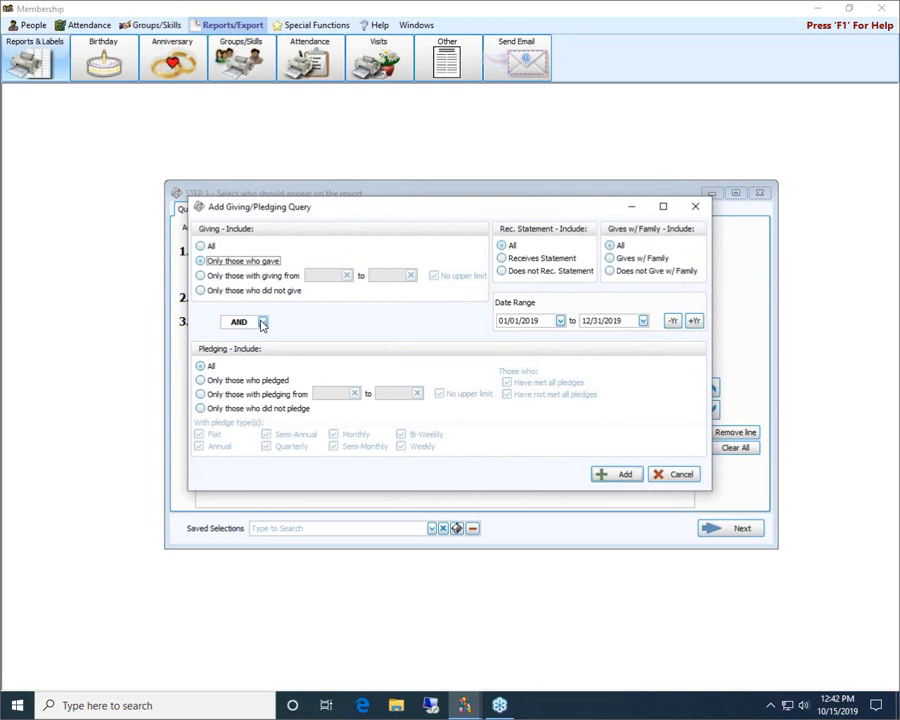
left_click(678, 474)
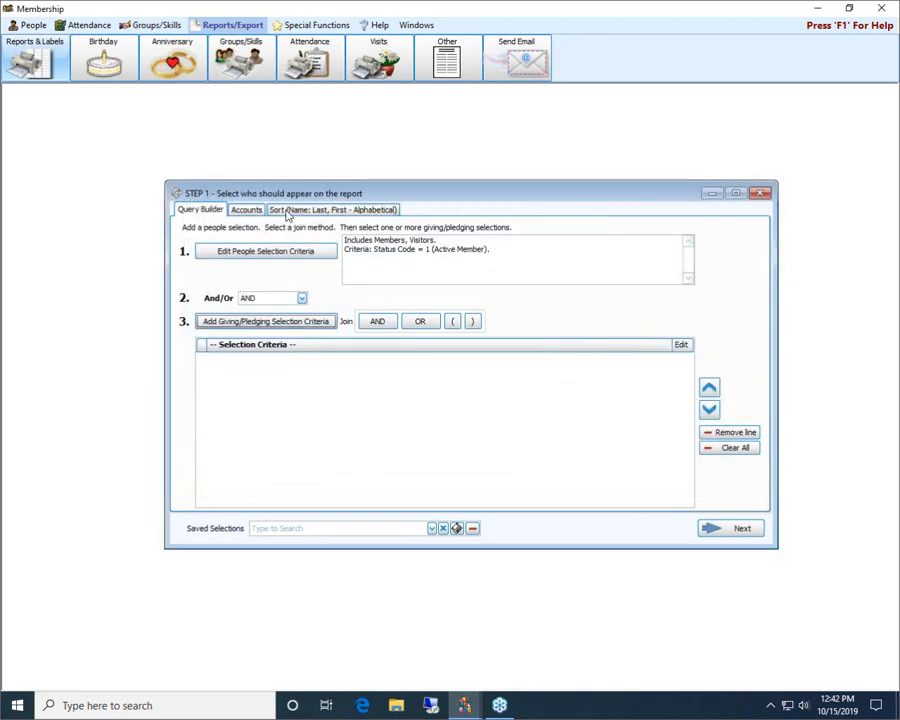
Add a giving/pledging query for 01/01/2018 to 12/31/2018 with giving set to All and pledging limited to only those who pledged
left_click(229, 322)
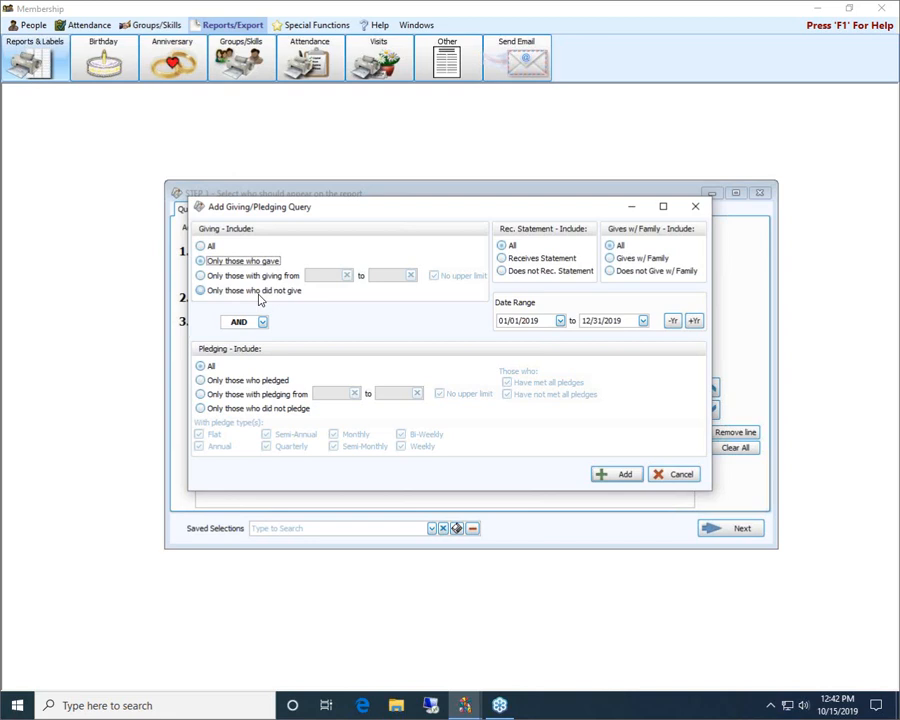
left_click(201, 409)
left_click(201, 395)
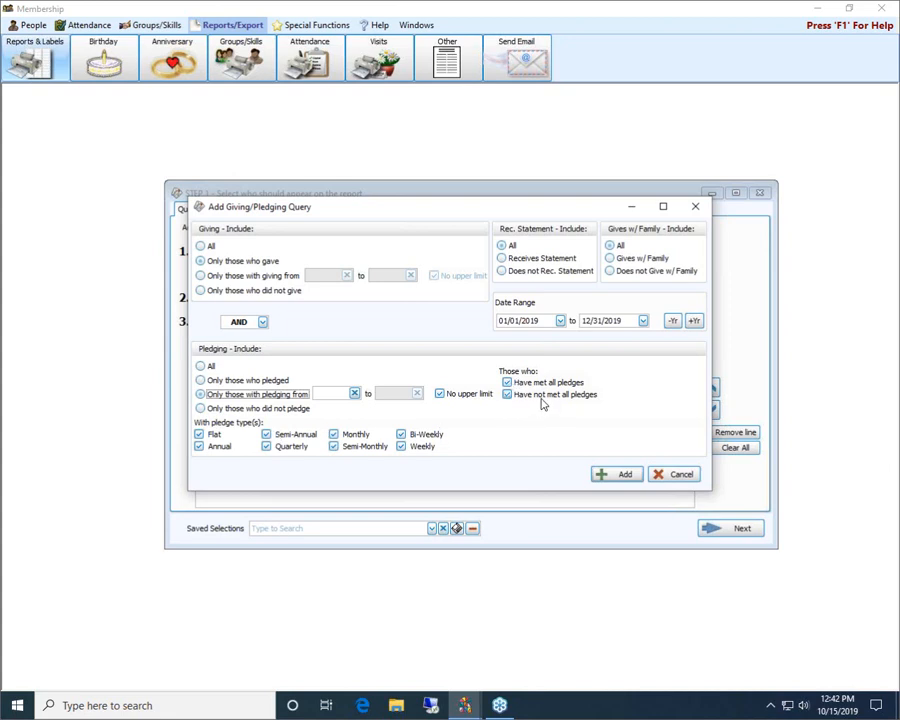
left_click(201, 381)
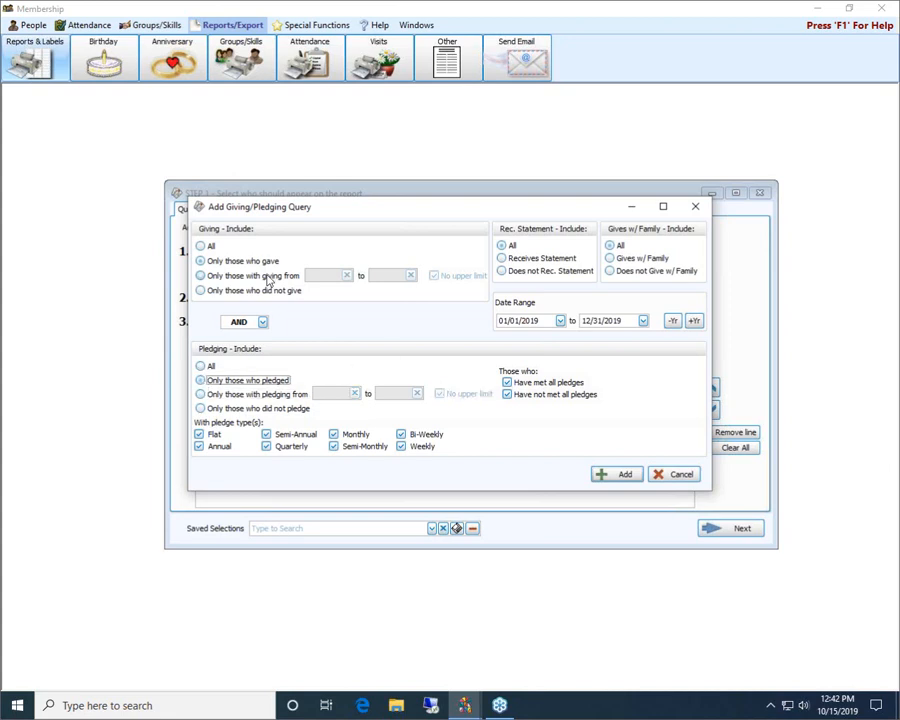
left_click(201, 245)
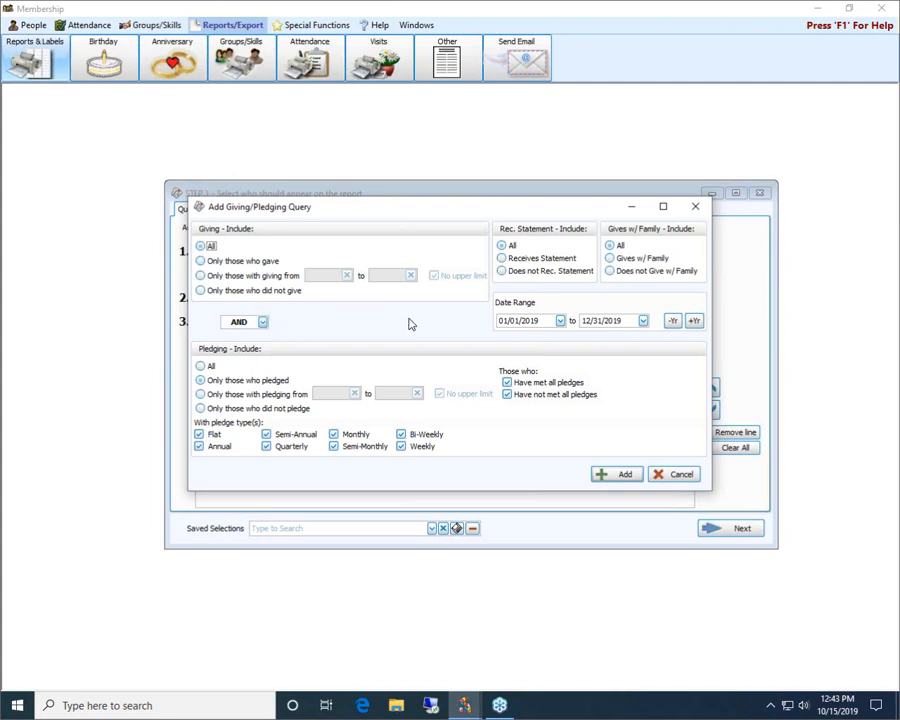
left_click(671, 324)
left_click(605, 476)
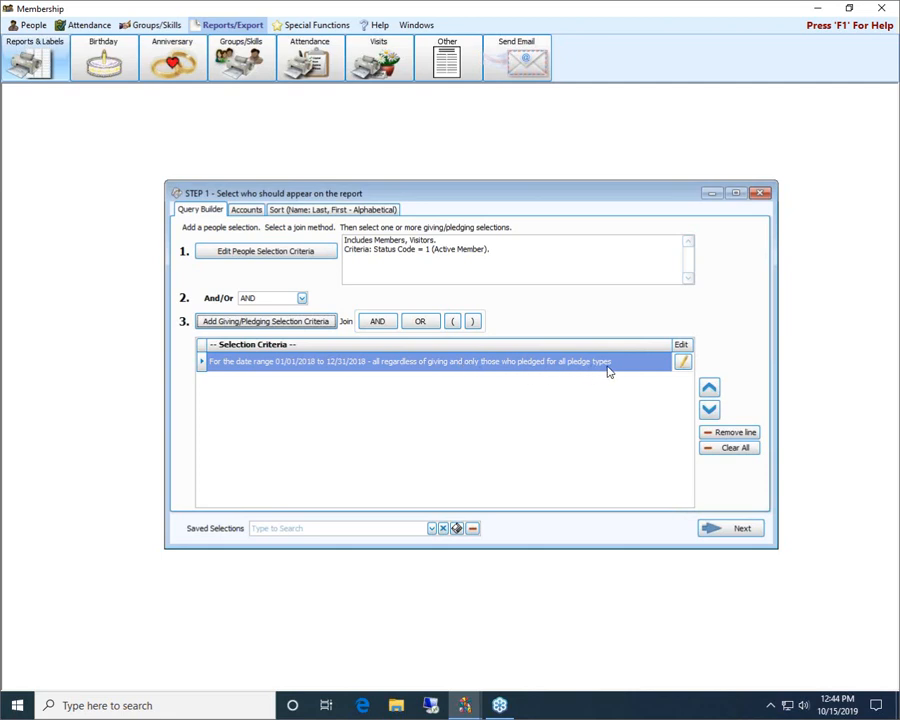
Join with AND a second giving/pledging query for 01/01/2019 to 12/31/2019, including all giving and only those who did not pledge
left_click(377, 322)
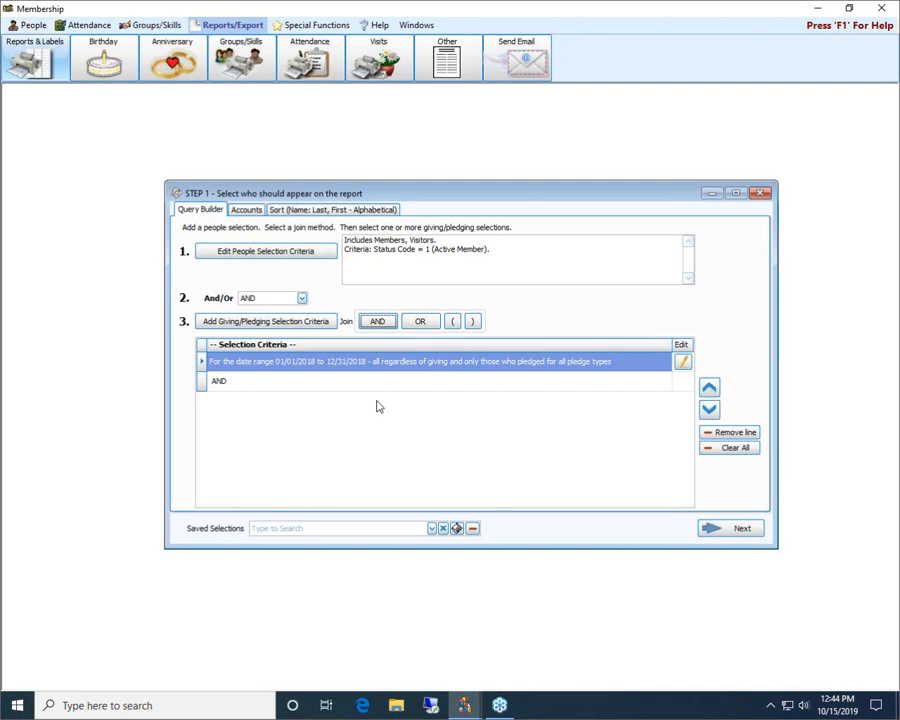
left_click(215, 324)
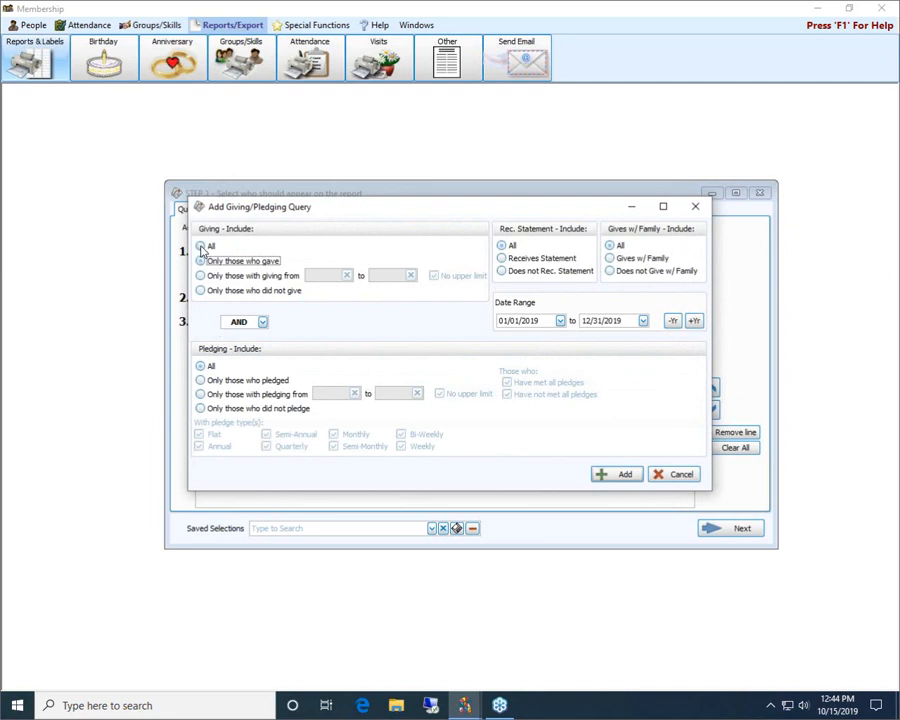
left_click(201, 247)
left_click(201, 409)
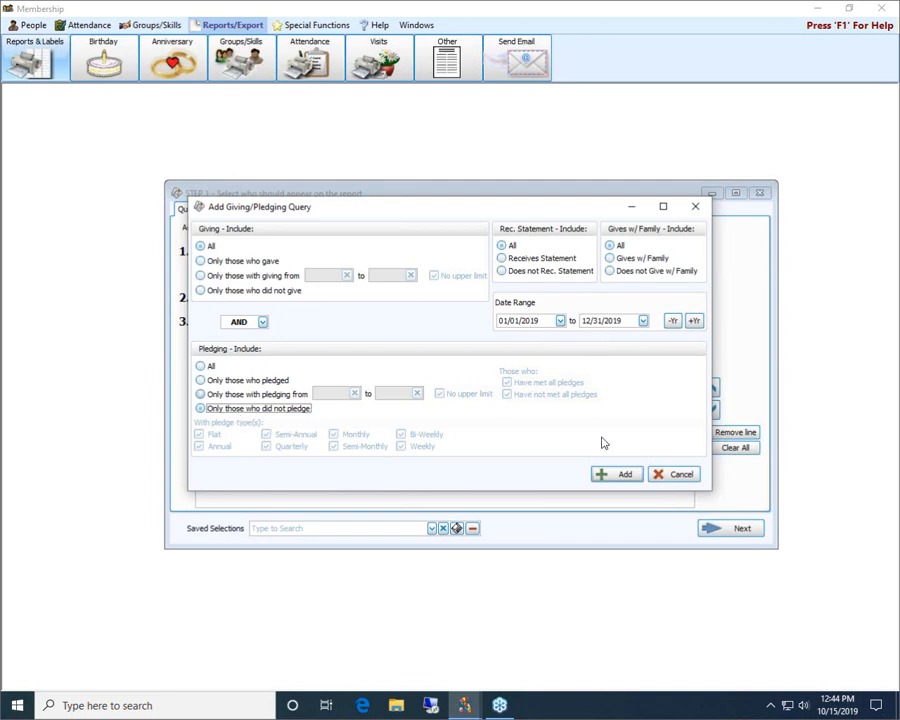
left_click(617, 476)
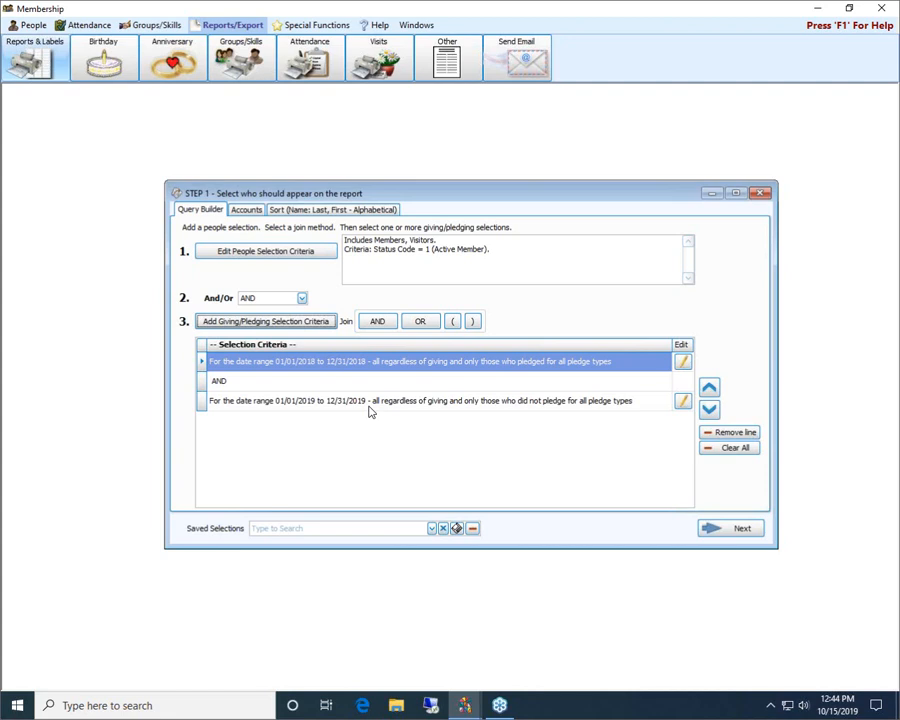
Examine the campaigns available for the report's accounts without choosing one
left_click(250, 211)
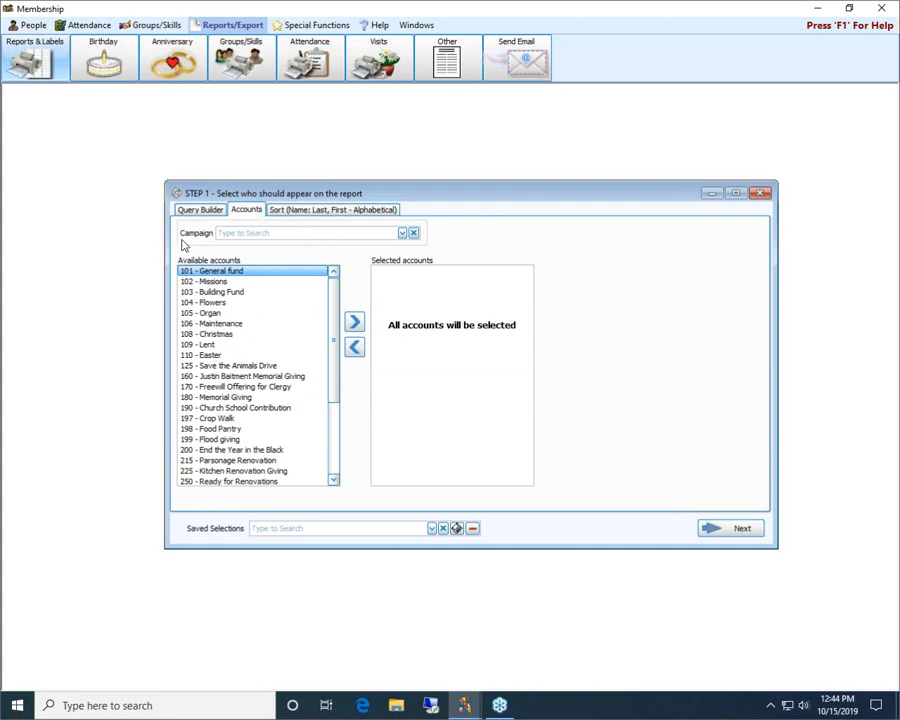
left_click(402, 233)
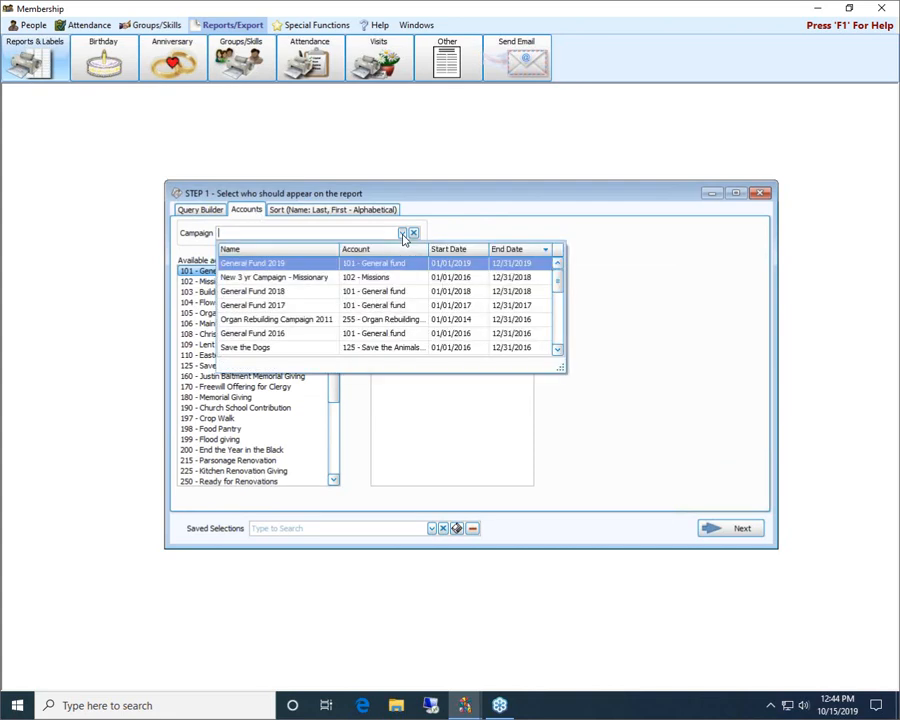
left_click(593, 228)
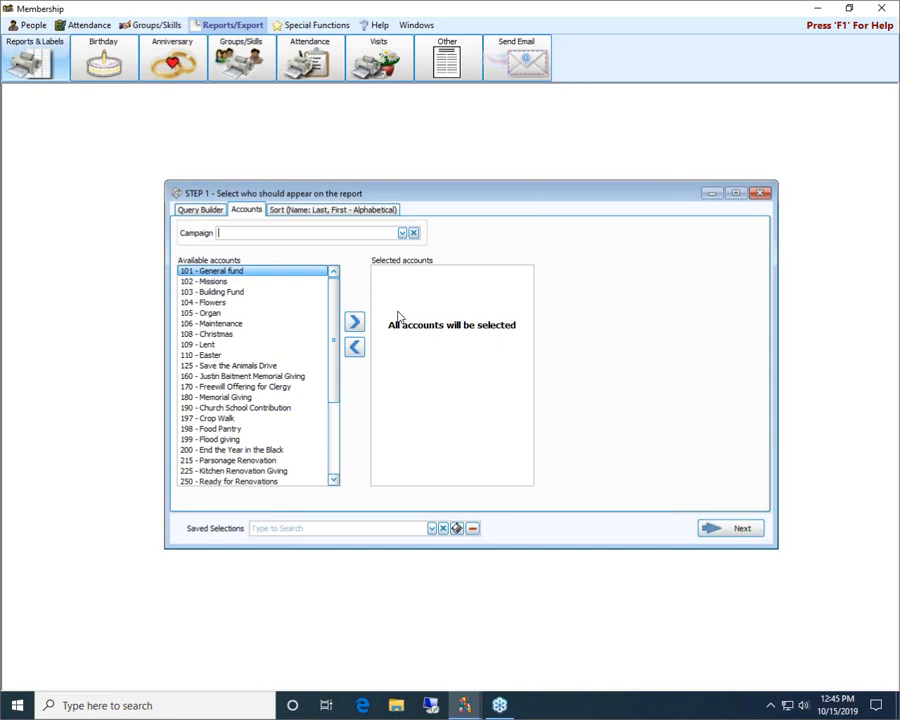
Add the 103 - Building Fund account to the selected accounts and remove it again
left_click(218, 291)
left_click(354, 324)
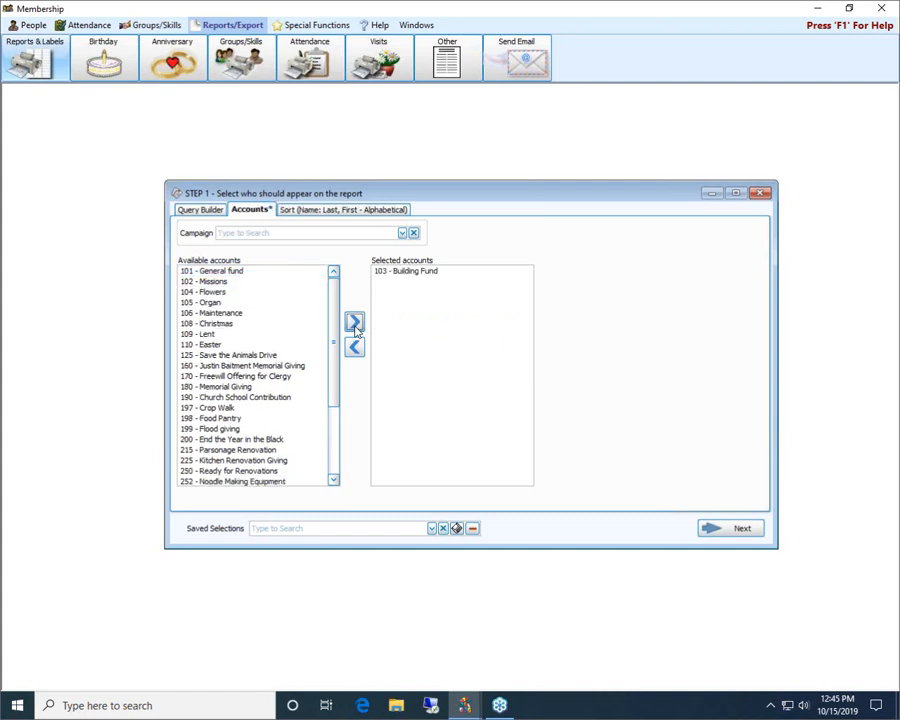
left_click(408, 274)
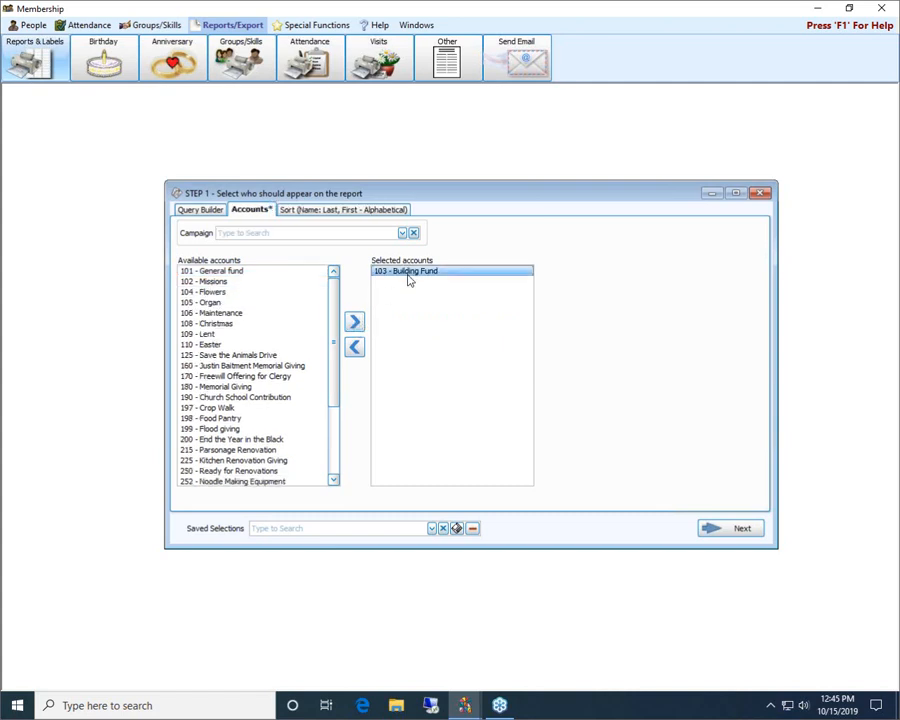
left_click(358, 347)
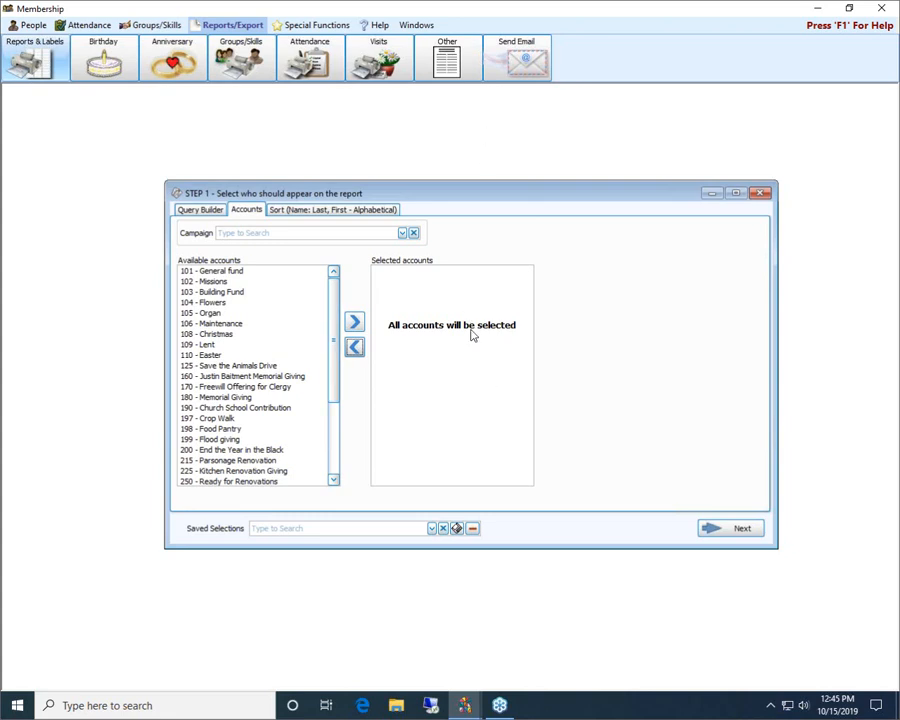
Examine the fields available for the report's first sort level without changing it, and return to the selection criteria
left_click(346, 211)
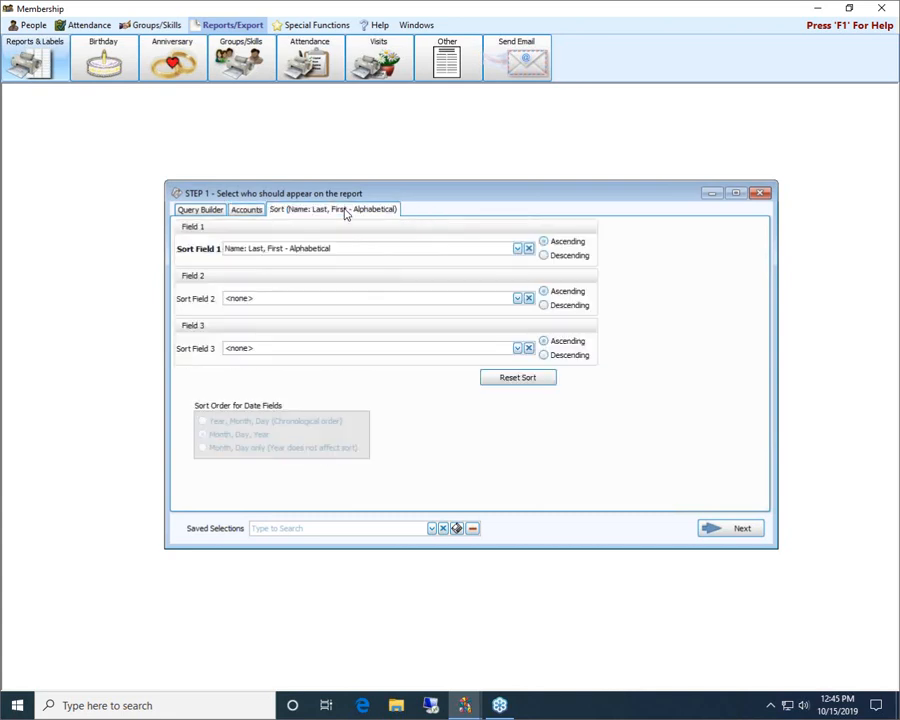
left_click(517, 249)
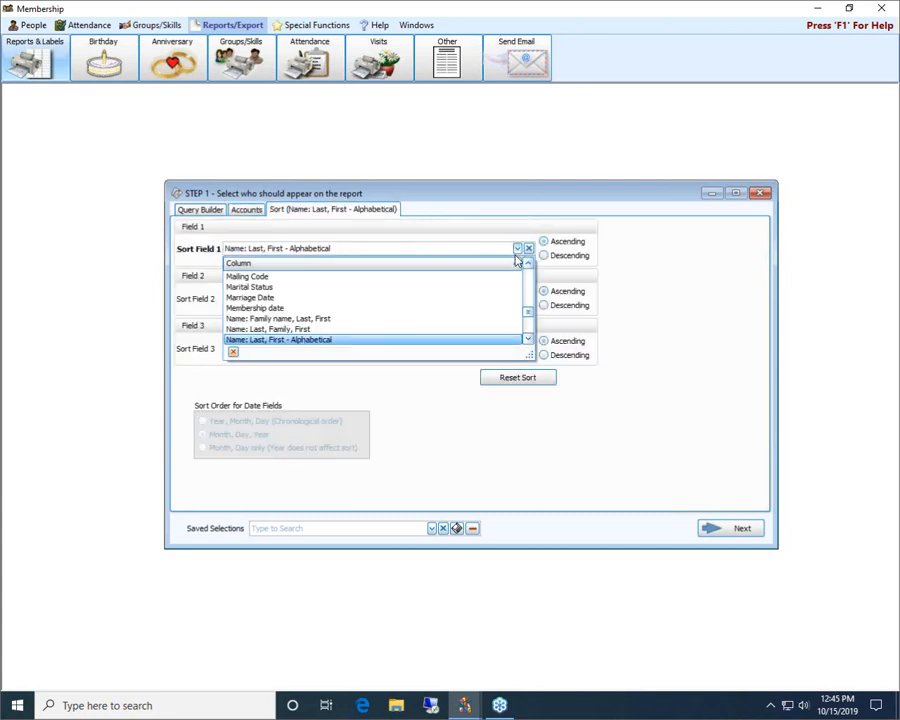
left_click(731, 271)
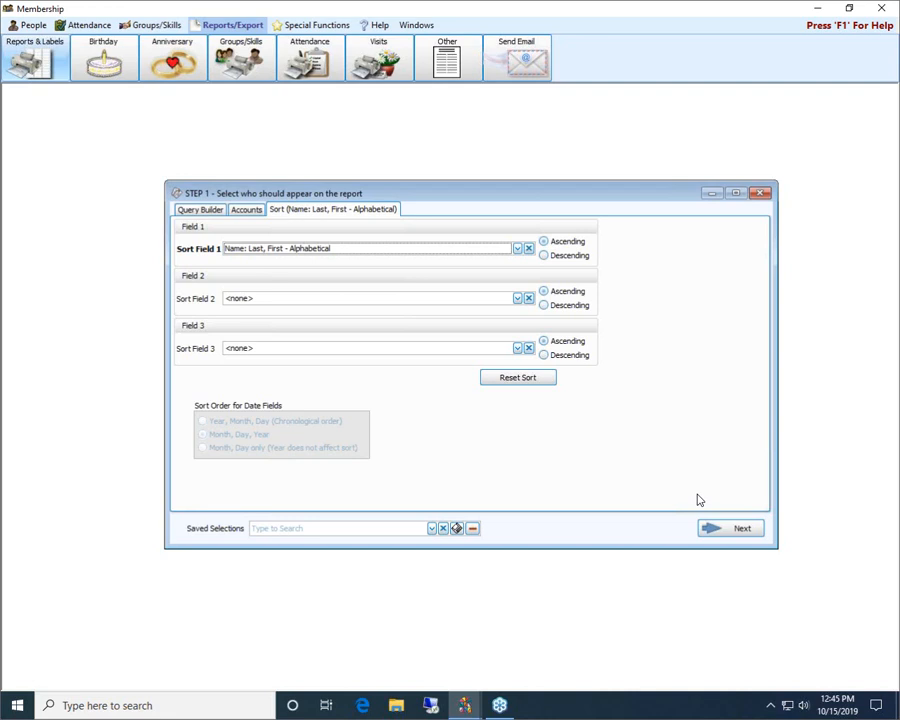
left_click(199, 210)
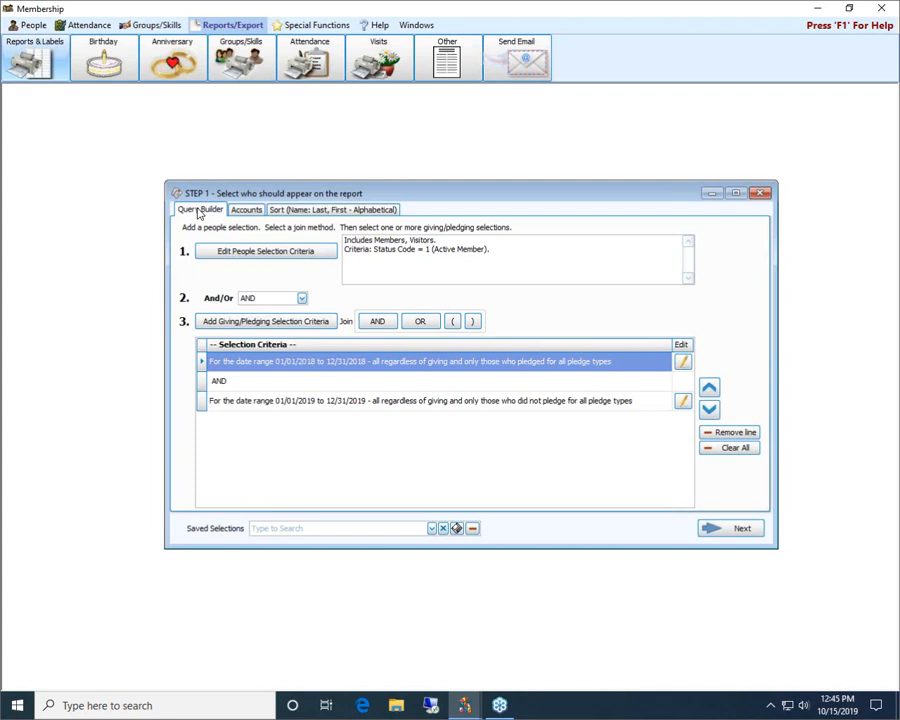
Save the current report selections under the name "Active - pledge 18 - no pledge 19"
left_click(456, 529)
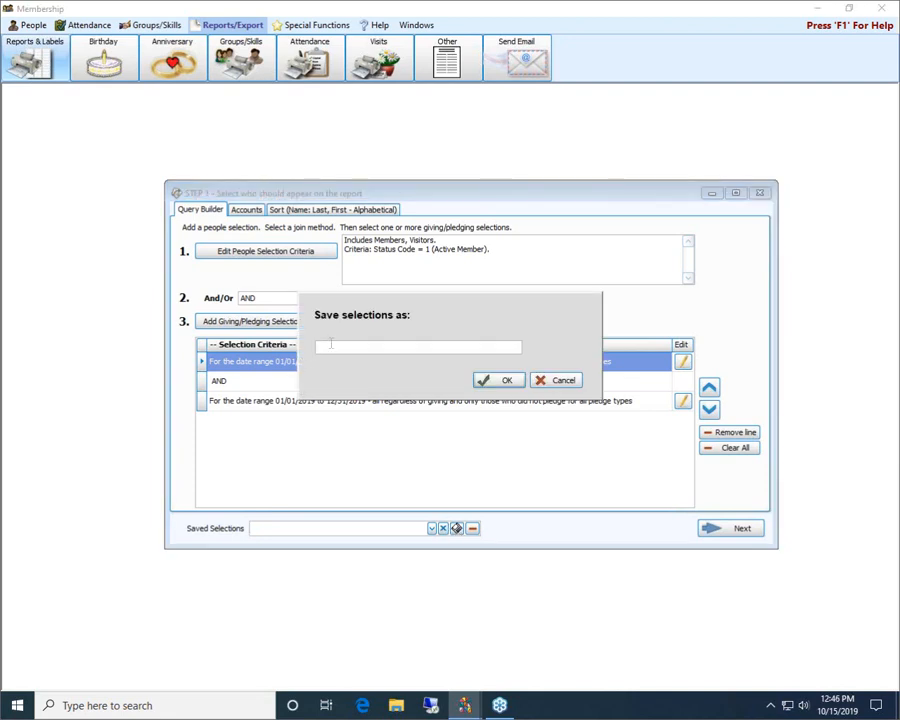
type("Active - pledge 18 - no pledge 19")
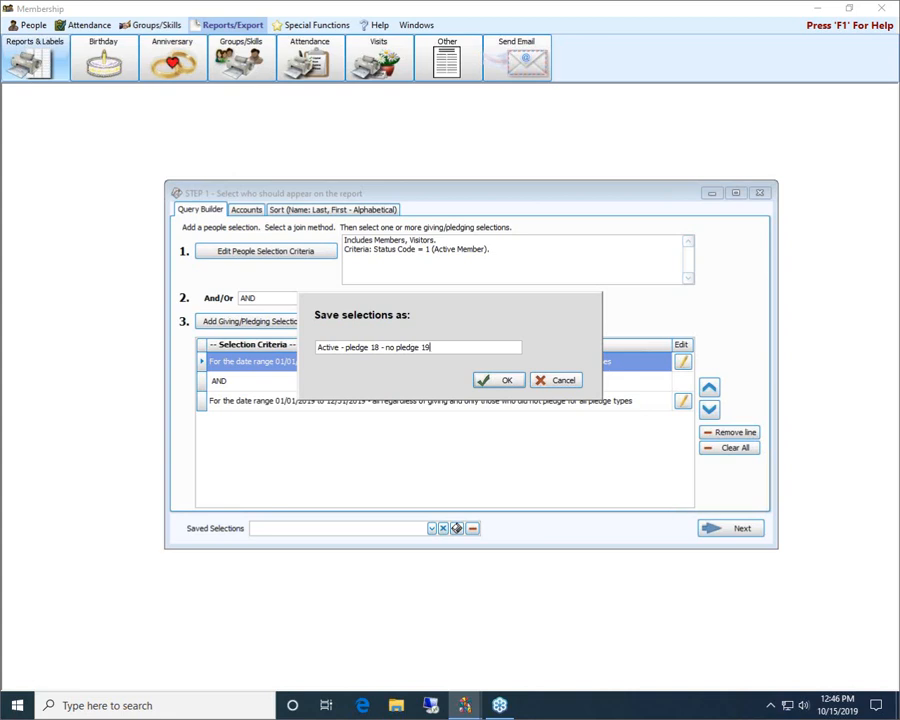
left_click(497, 381)
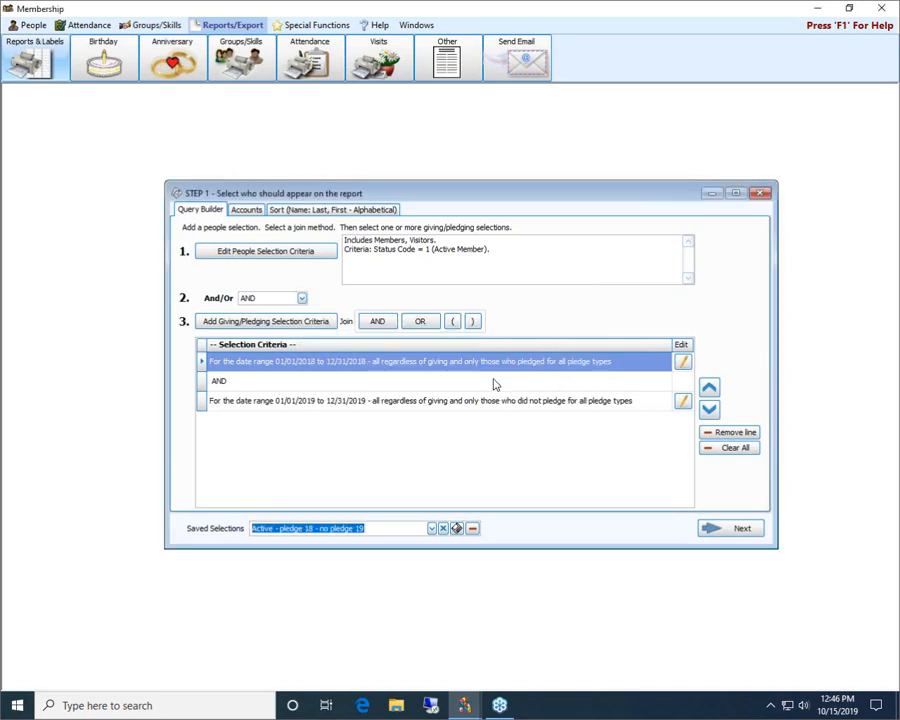
Review the 2018 giving/pledging query without changing it, then view the people matching the selection and close the report
left_click(683, 364)
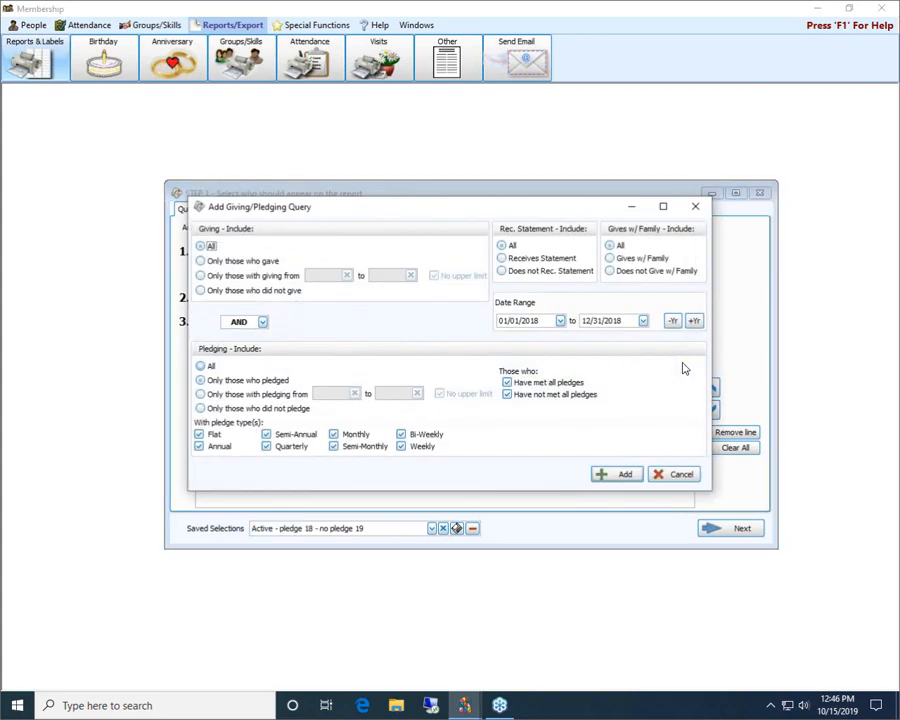
left_click(683, 474)
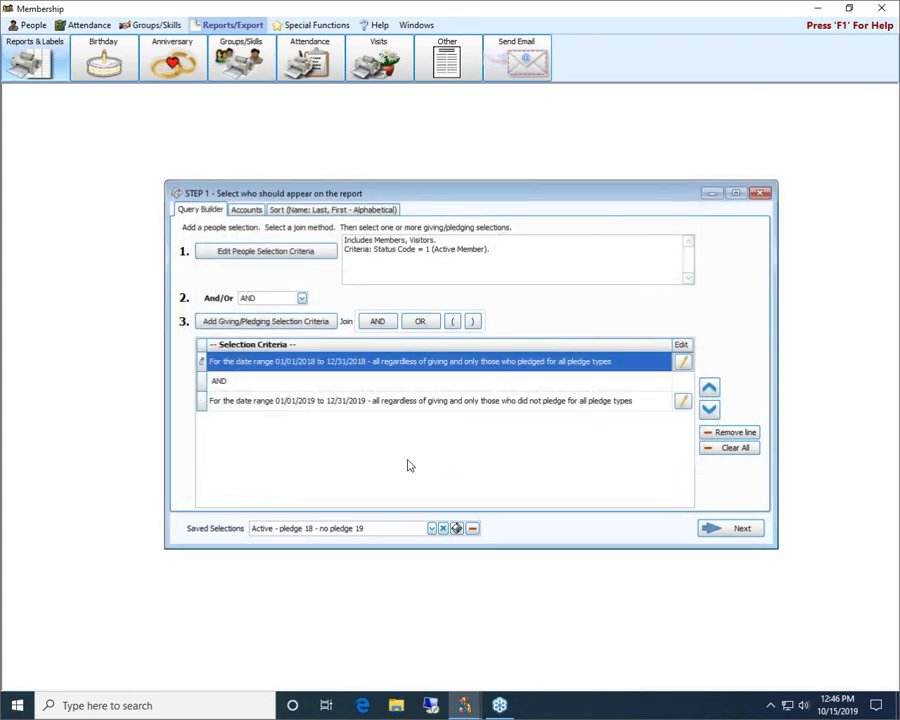
left_click(752, 533)
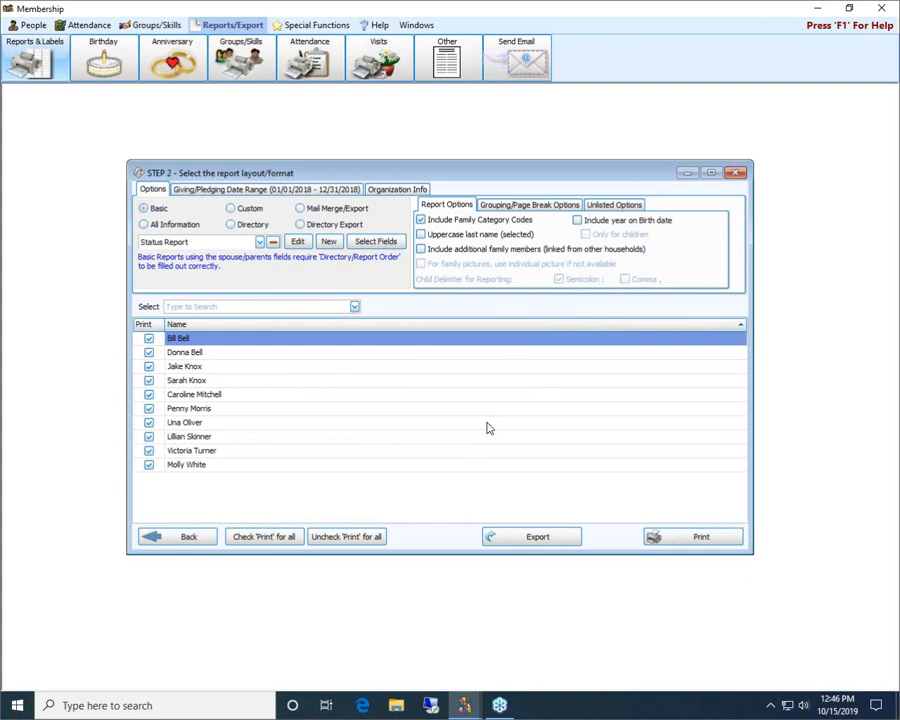
left_click(735, 175)
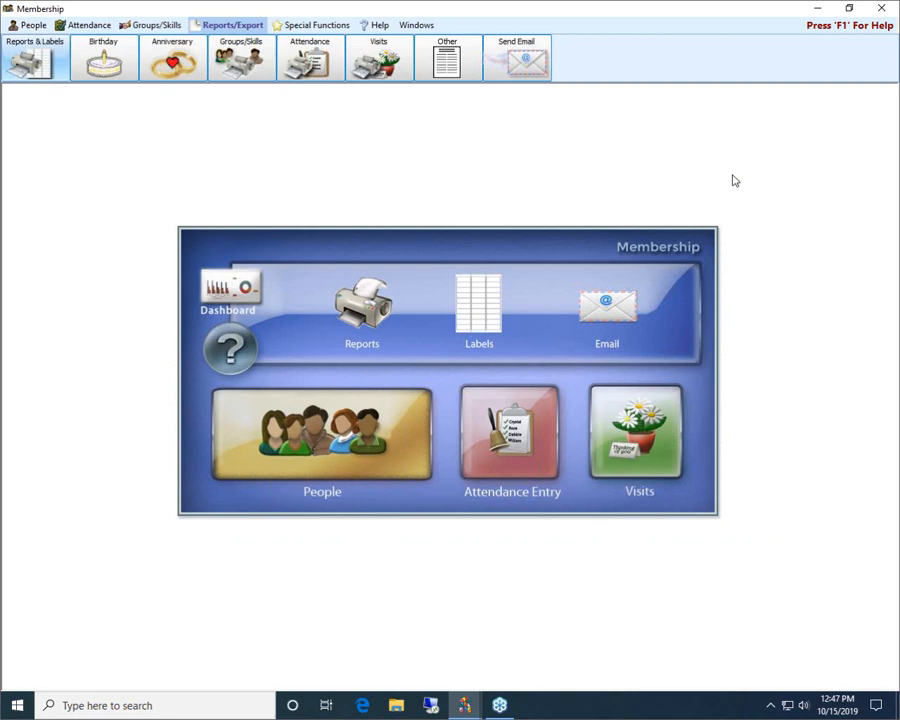
Start a new report and load the saved selection "Active - pledge 18 - no pledge 19"
left_click(364, 310)
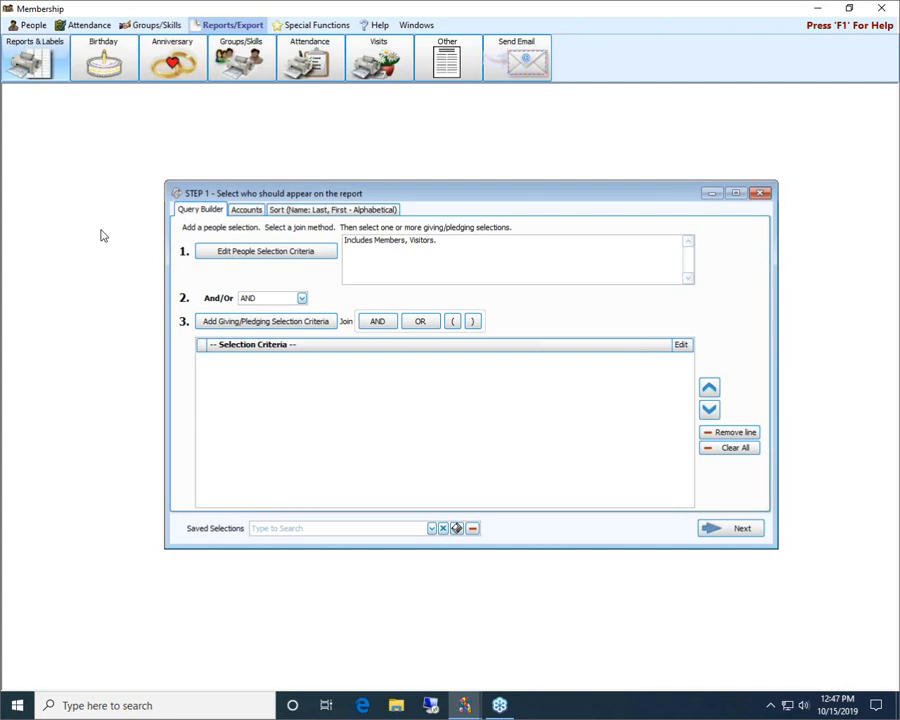
left_click(431, 528)
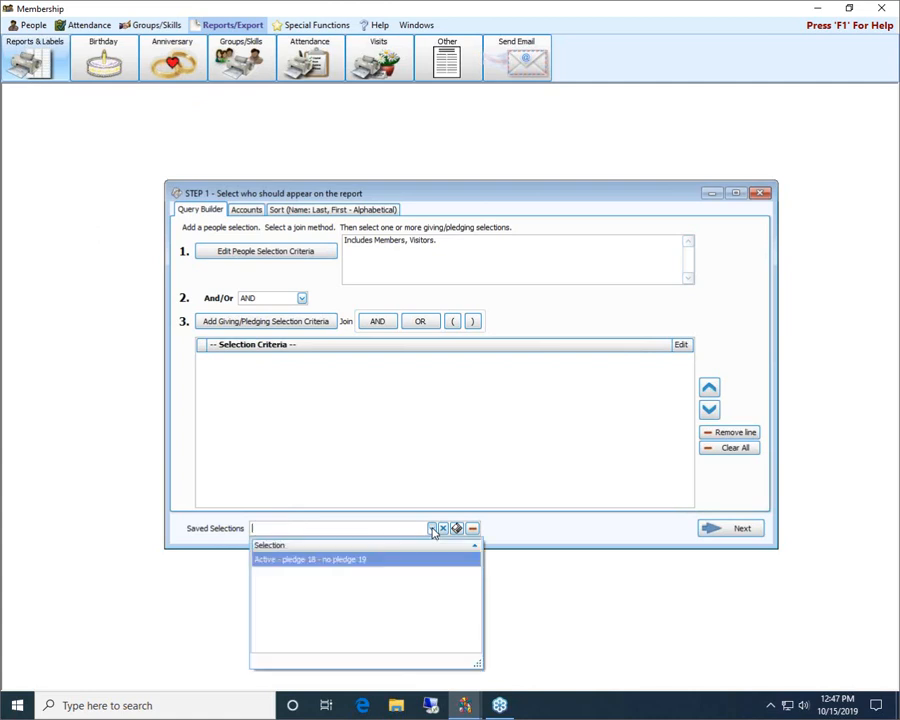
left_click(287, 562)
left_click(287, 566)
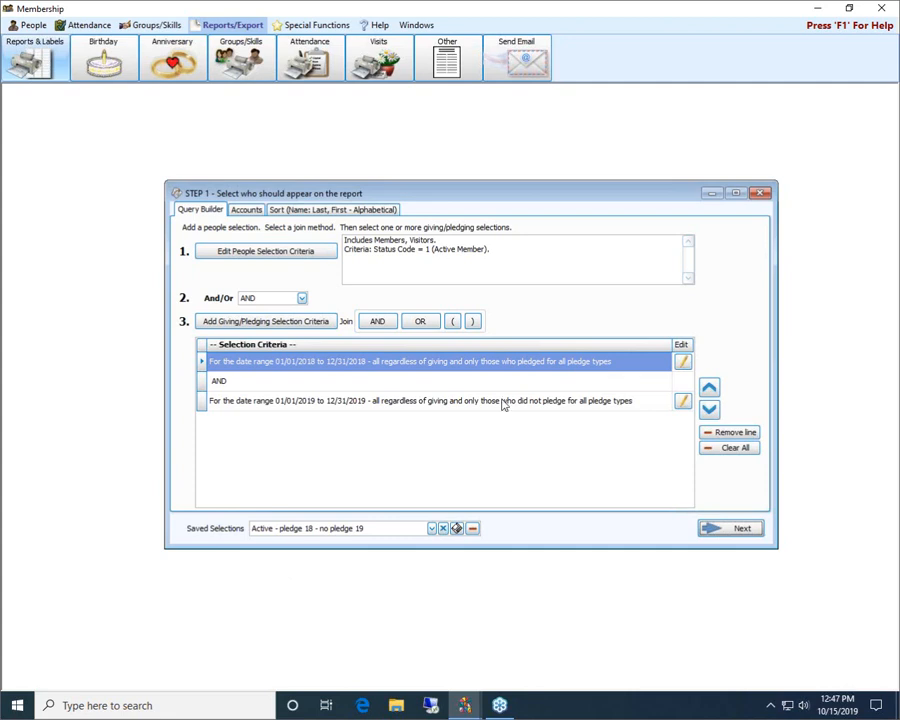
Preview the report for the selected people using the [Template] Basic Columnar Report layout, then close the preview
left_click(730, 529)
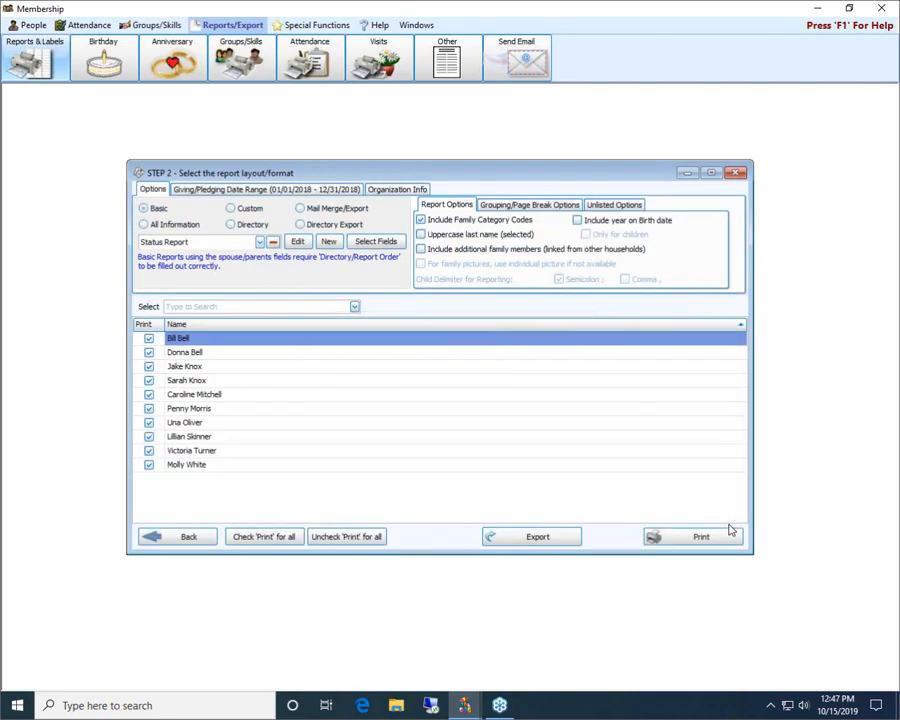
left_click(260, 243)
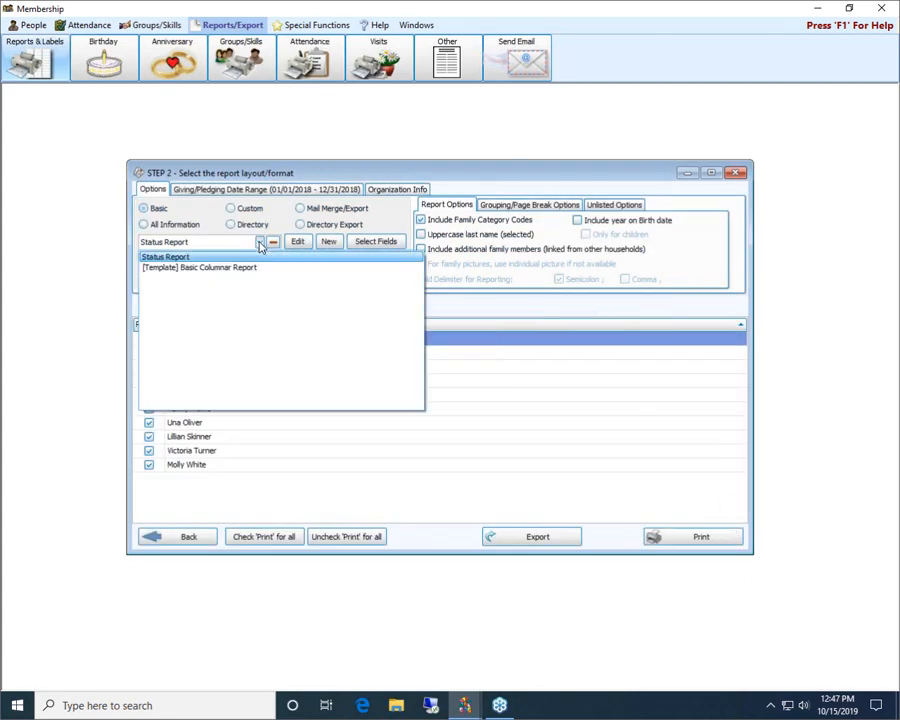
left_click(245, 268)
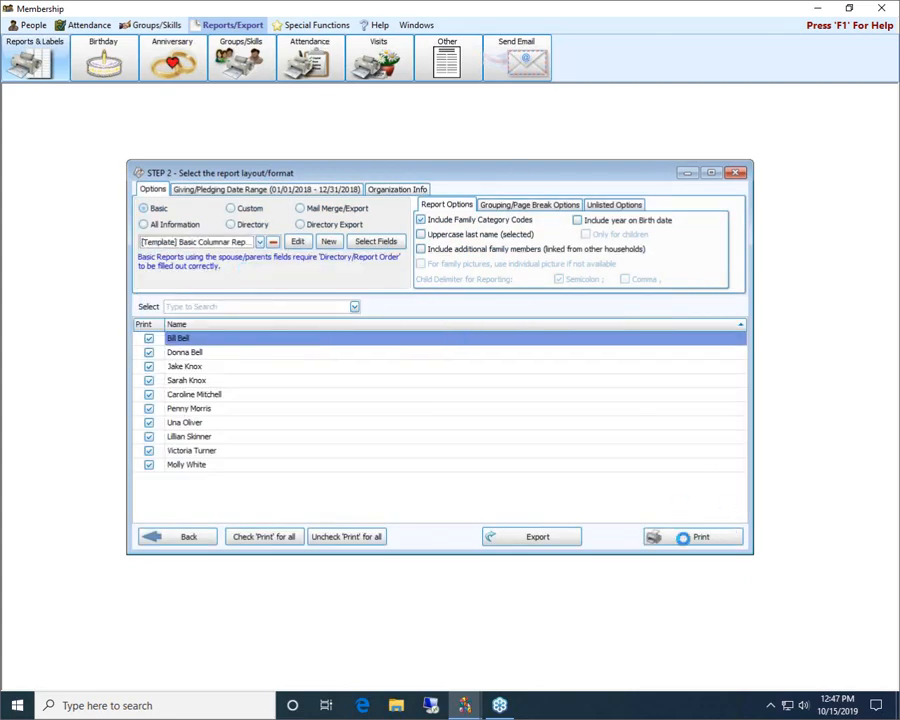
left_click(690, 542)
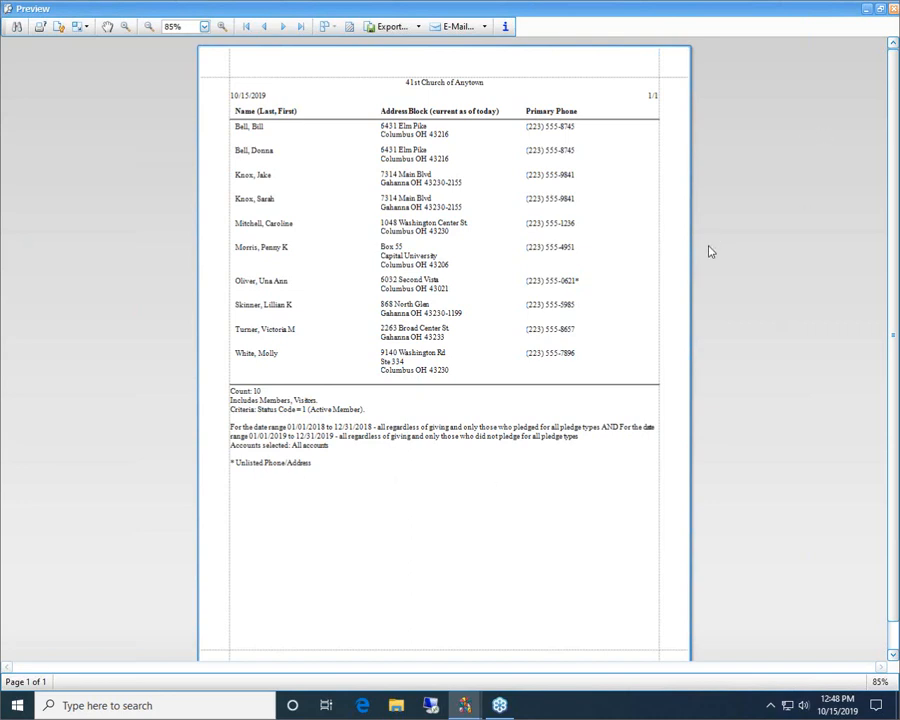
left_click(894, 9)
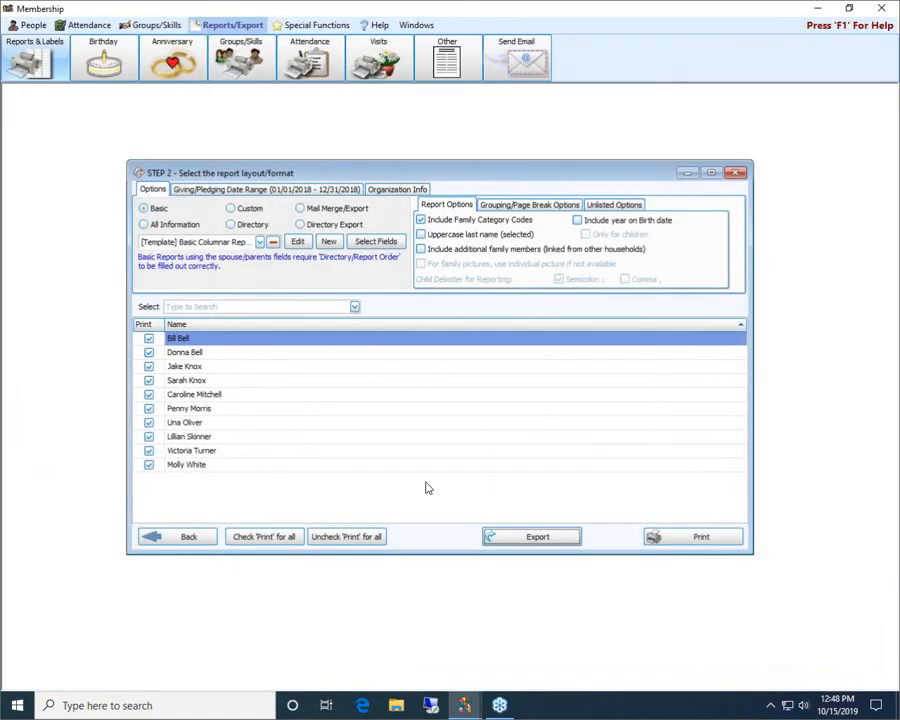
Return to the selection criteria and shift the pledged query's date range back one year to 01/01/2017 through 12/31/2017
left_click(180, 537)
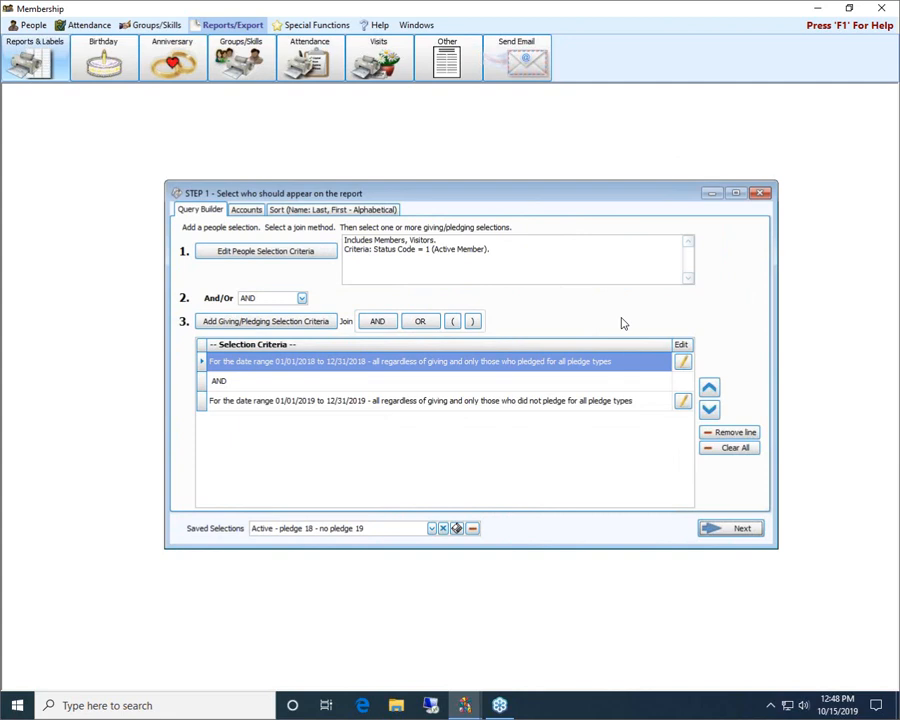
left_click(683, 362)
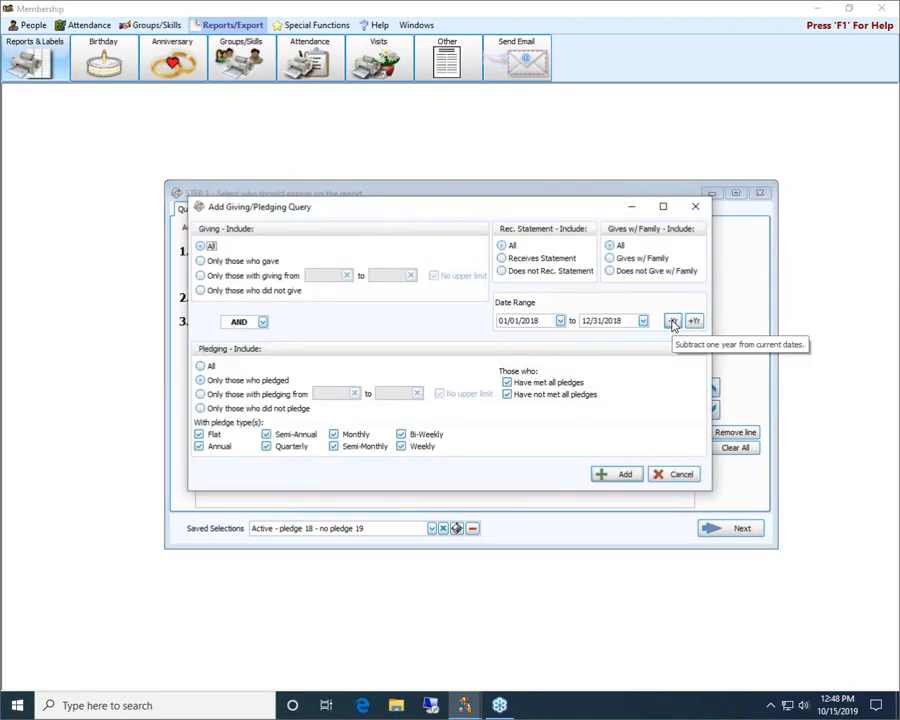
left_click(672, 322)
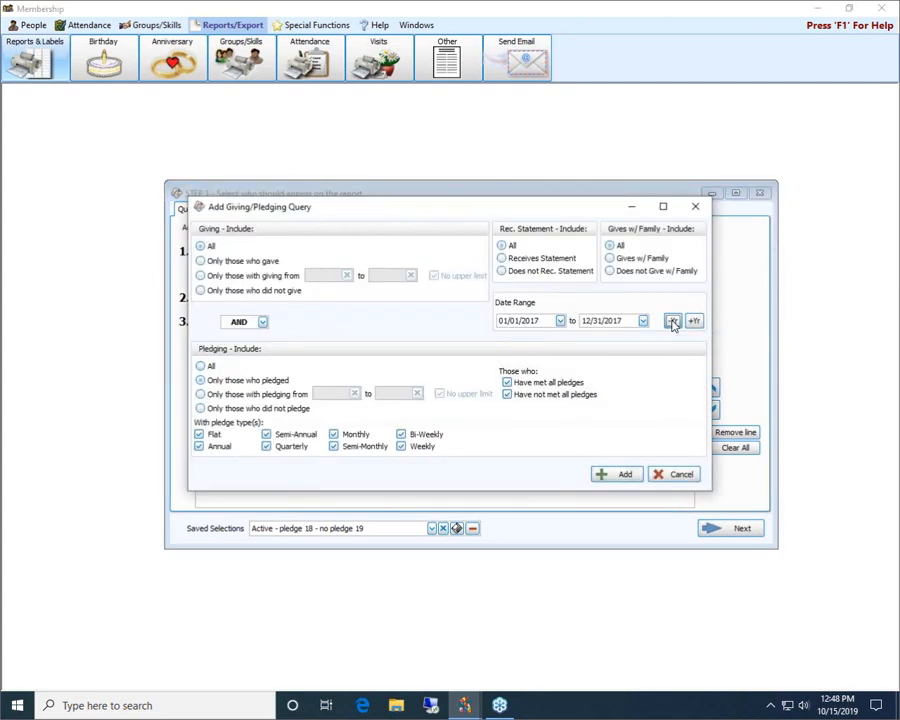
left_click(627, 478)
Shift the did-not-pledge query's date range to 01/01/2018 through 12/31/2018, and save the changes to the saved selection when proceeding
left_click(684, 402)
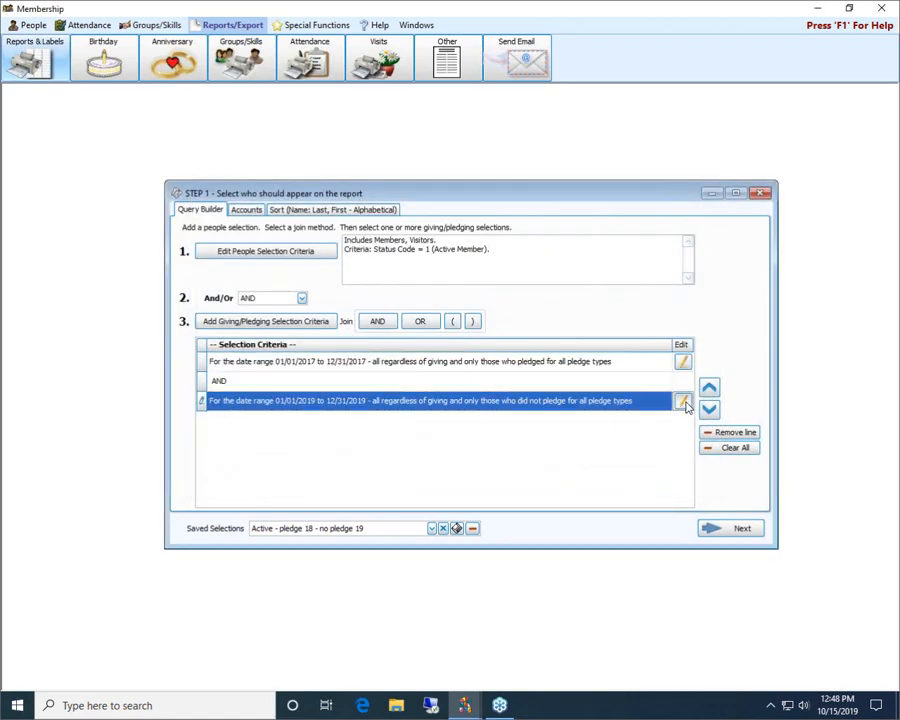
left_click(684, 402)
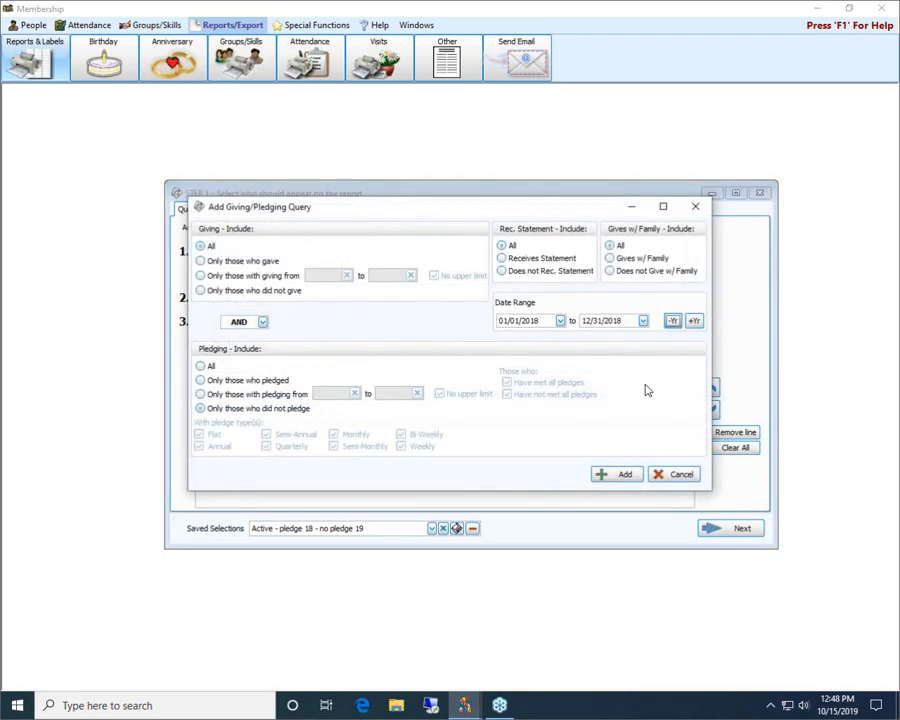
left_click(610, 476)
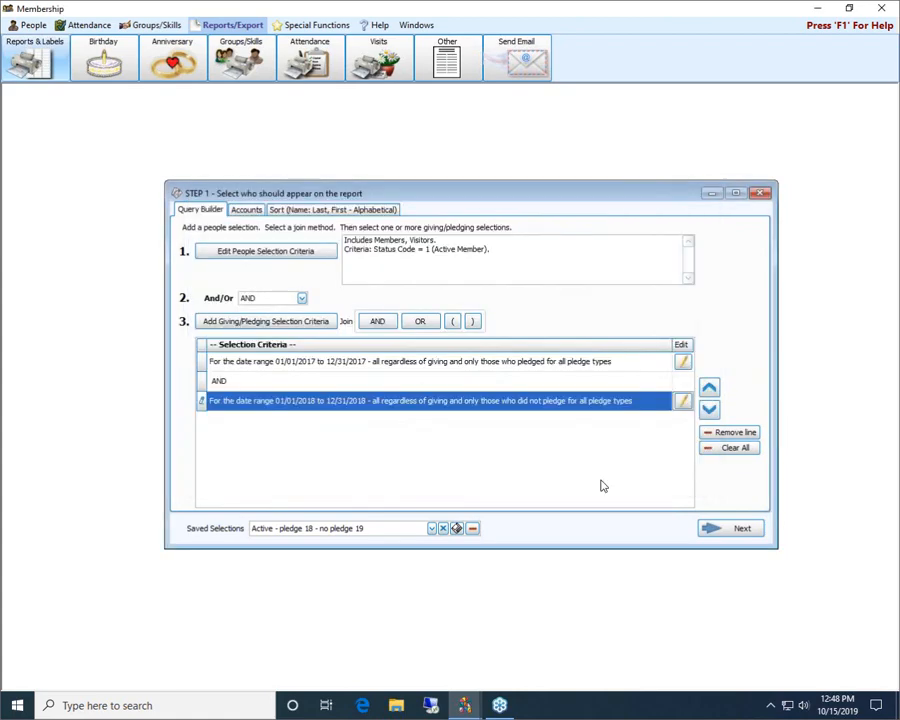
left_click(727, 530)
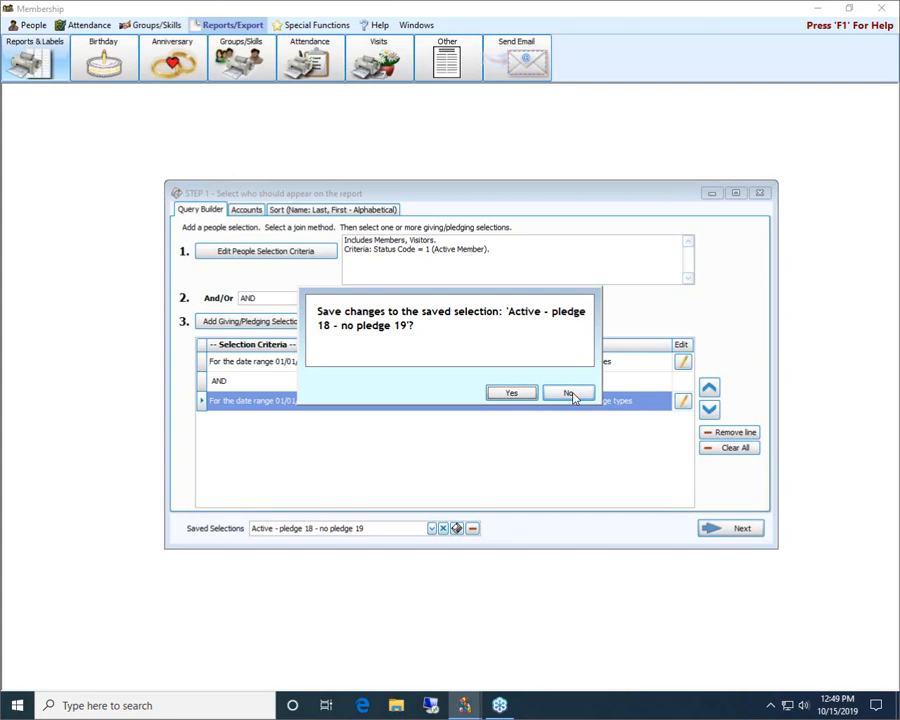
left_click(525, 393)
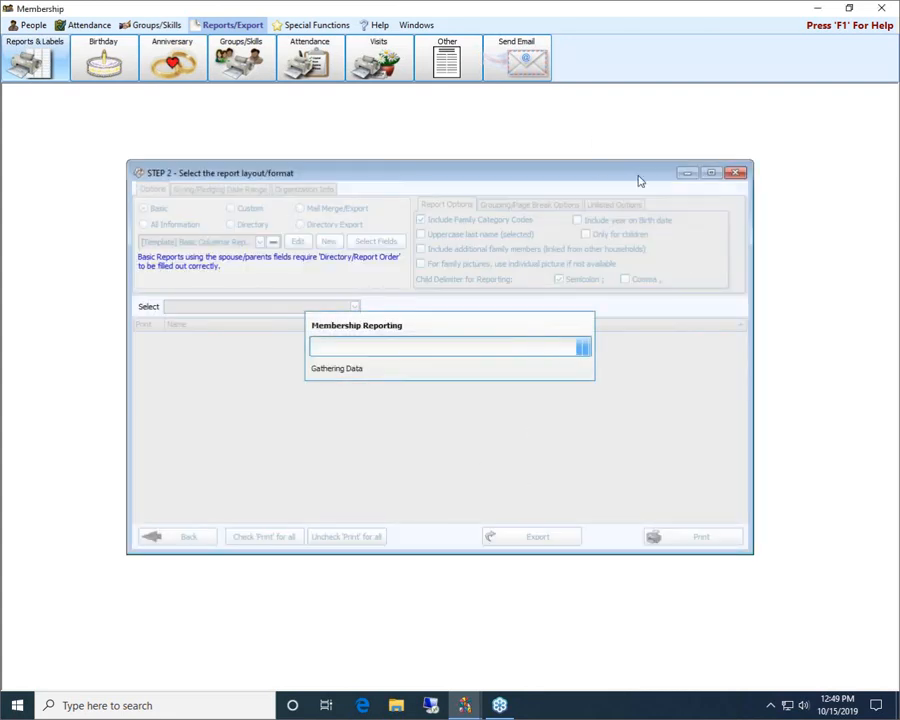
Close the report layout, start a new report, and reload the saved selection "Active - pledge 18 - no pledge 19"
left_click(733, 175)
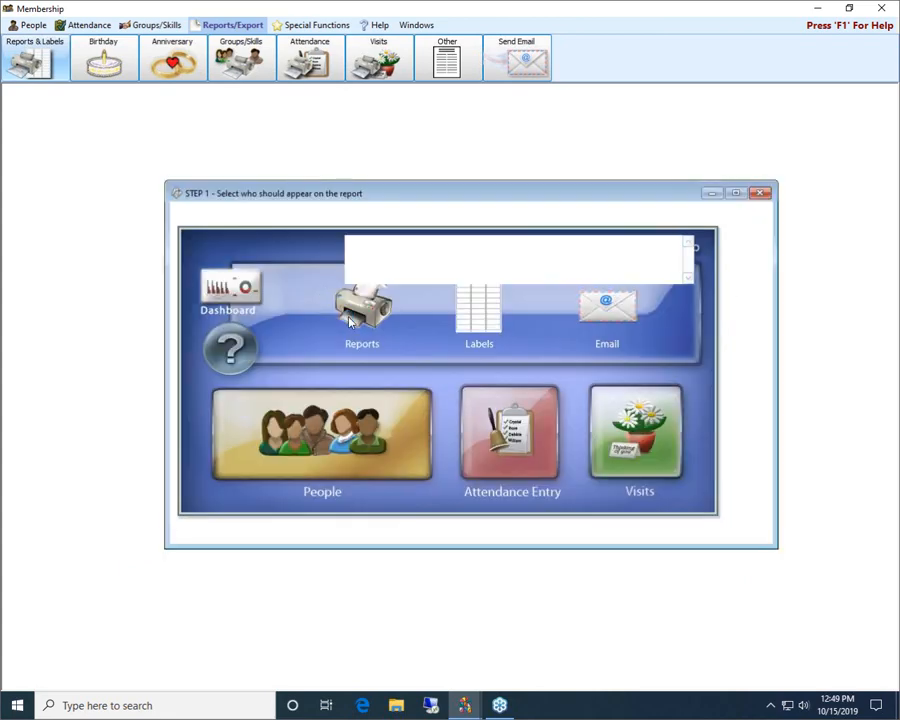
left_click(431, 528)
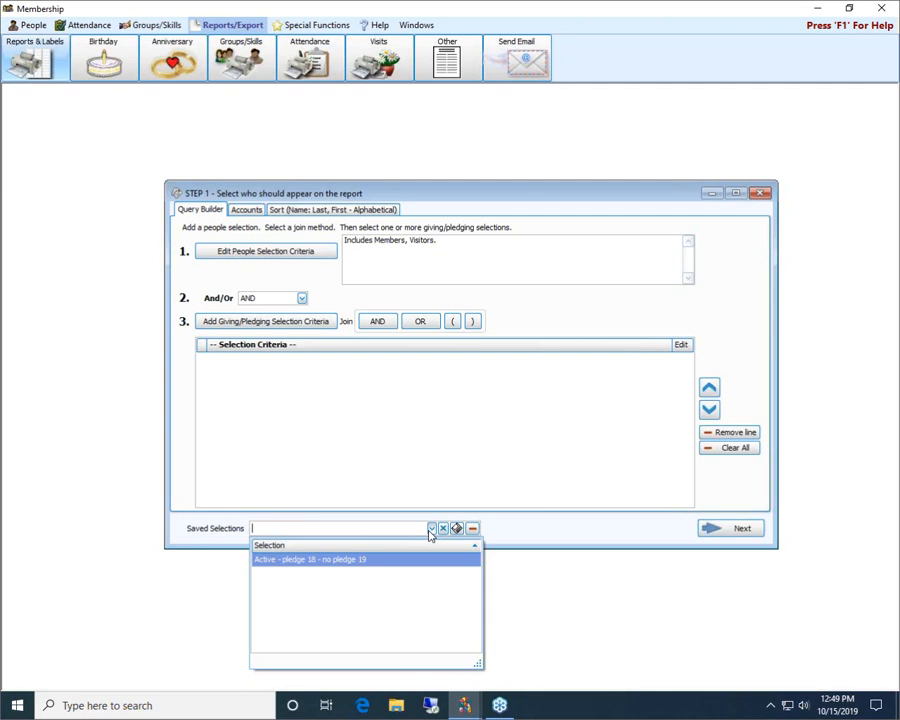
left_click(362, 560)
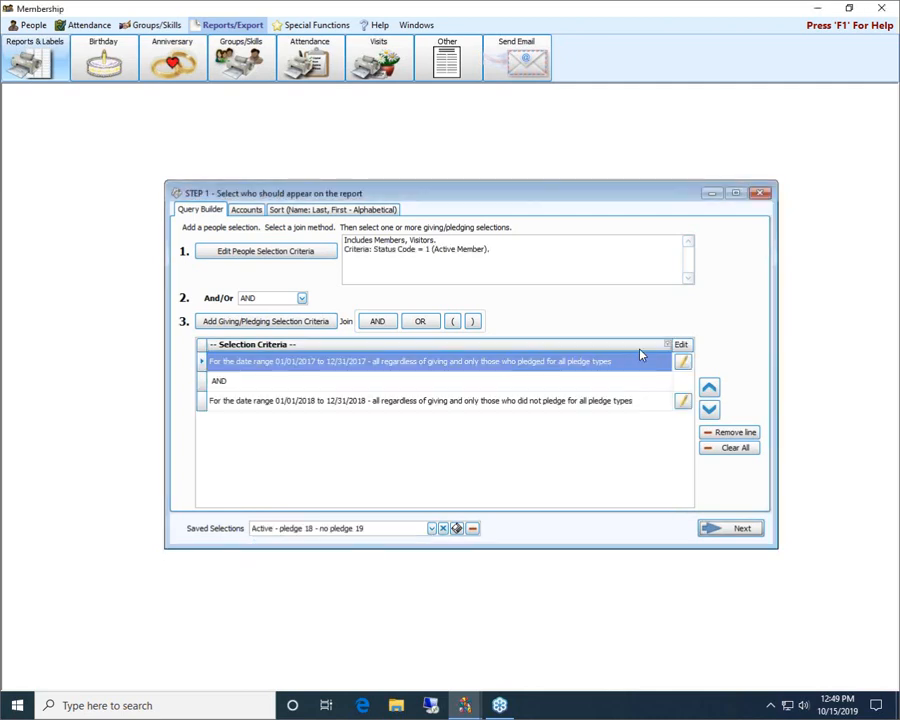